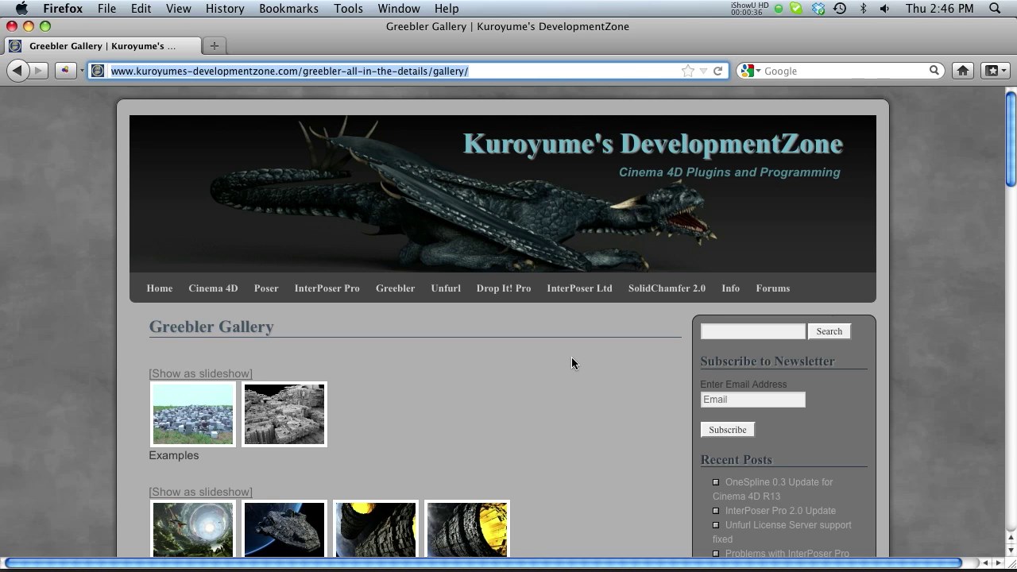
Step: Browse the Greebler Gallery page and enlarge the spaceship image in the second set of thumbnails
scroll(571, 355, down, 1)
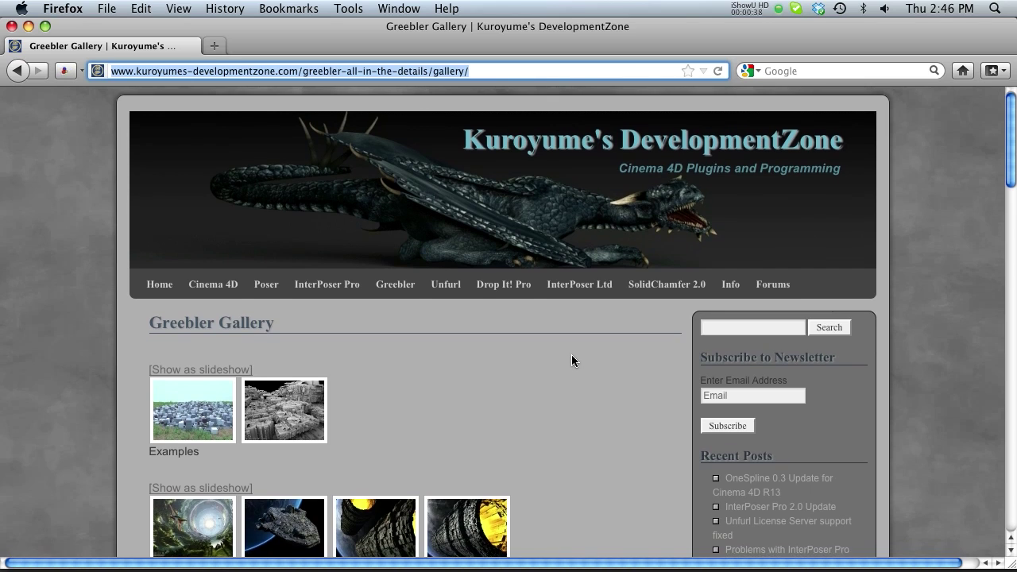
scroll(571, 354, down, 1)
scroll(571, 355, up, 1)
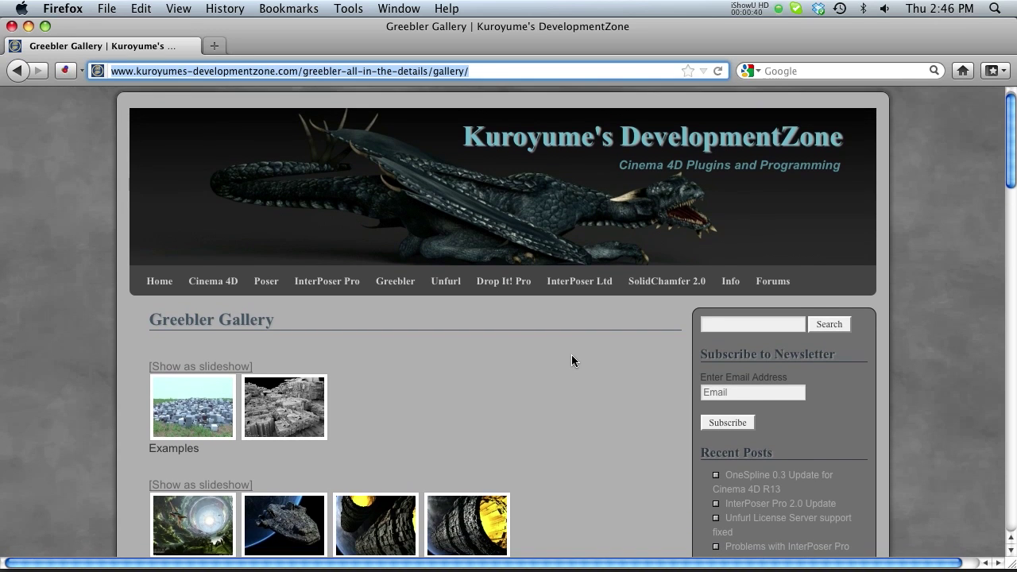
scroll(574, 360, up, 1)
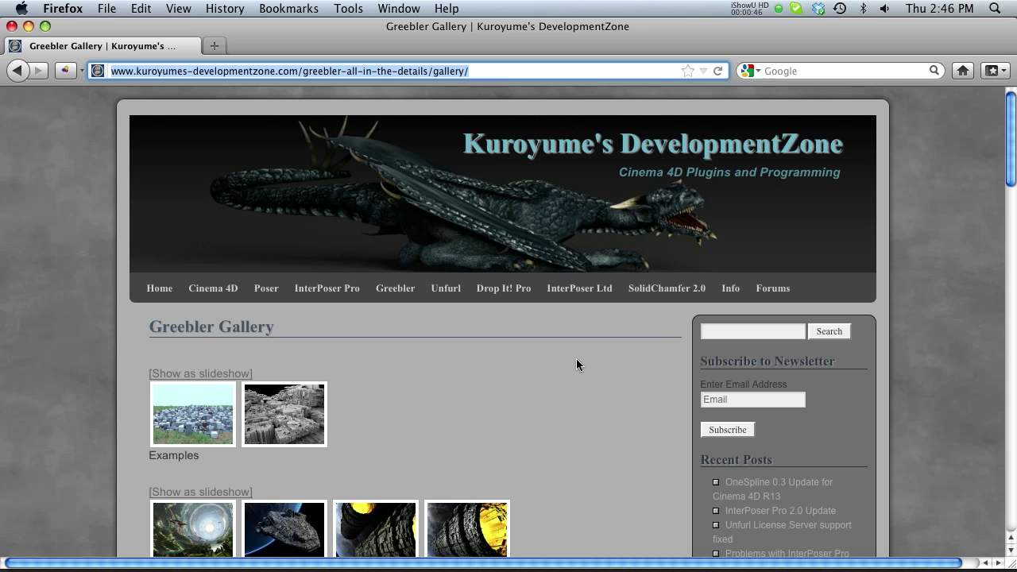
scroll(576, 356, down, 1)
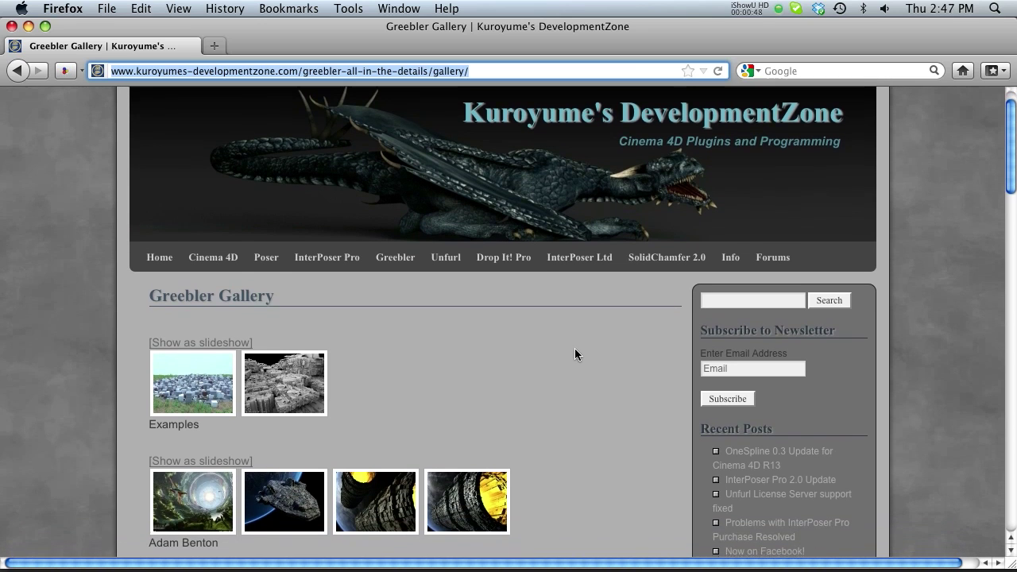
scroll(576, 354, down, 1)
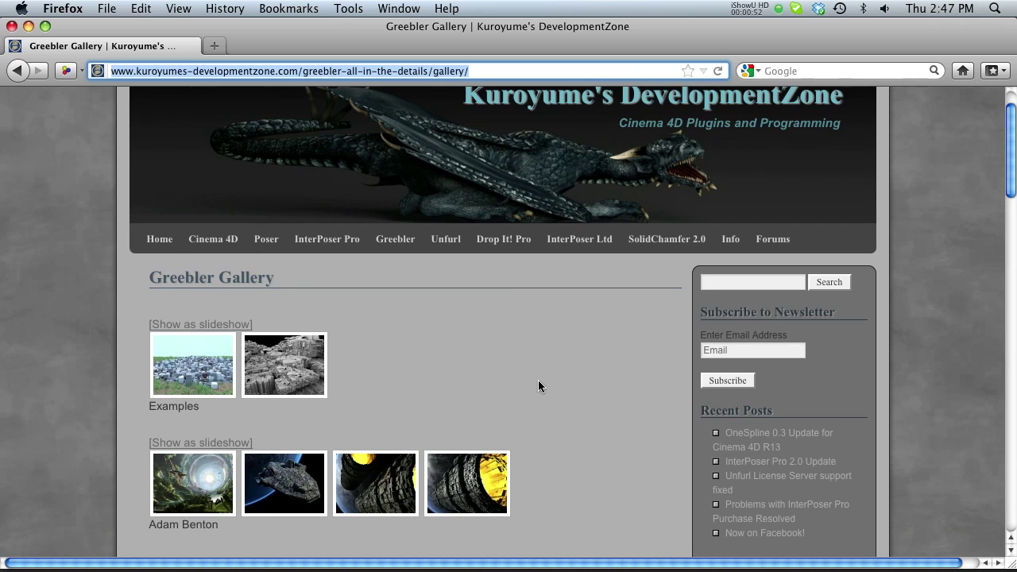
scroll(538, 386, down, 1)
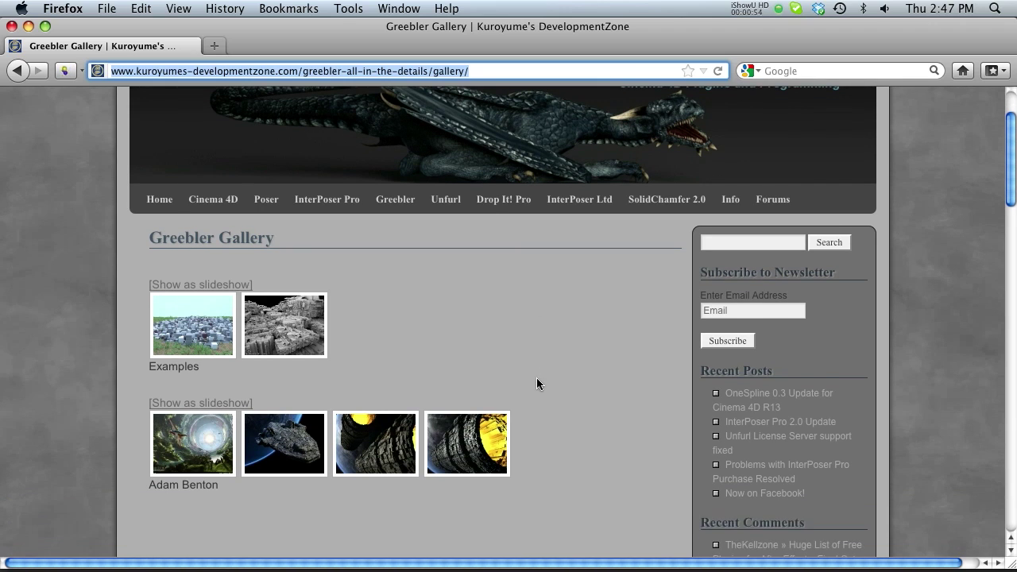
scroll(544, 349, up, 3)
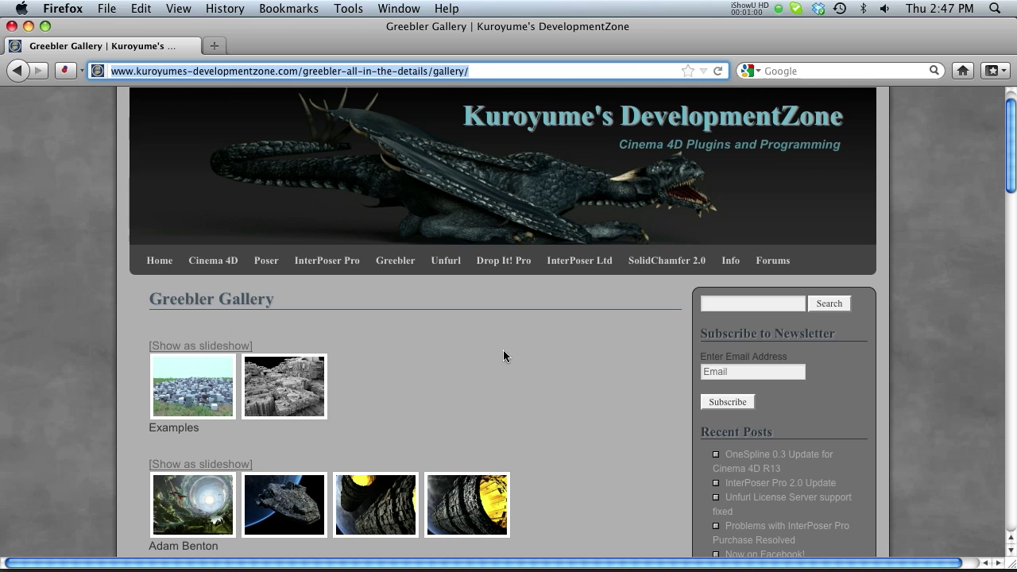
scroll(558, 366, down, 3)
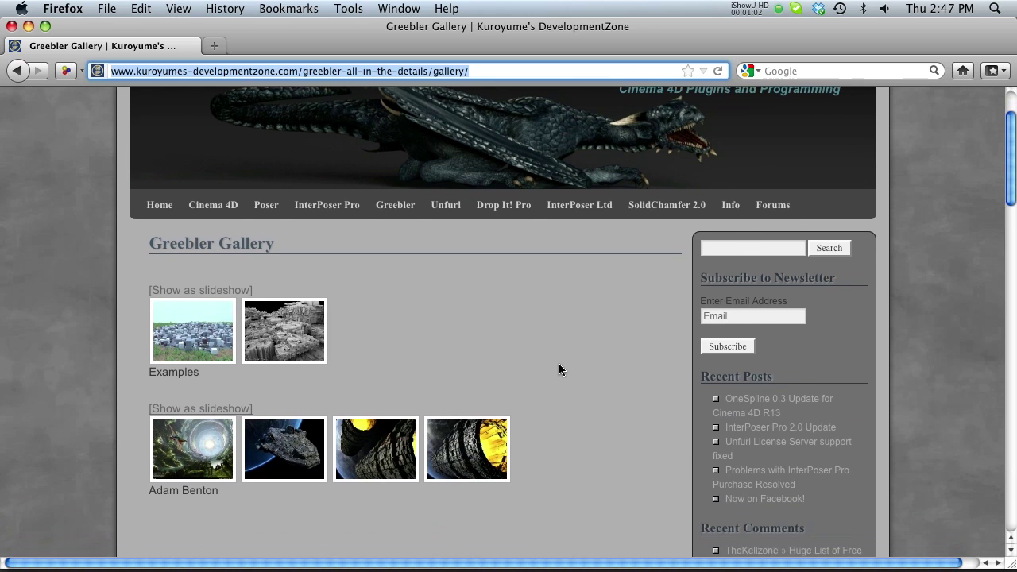
click(314, 409)
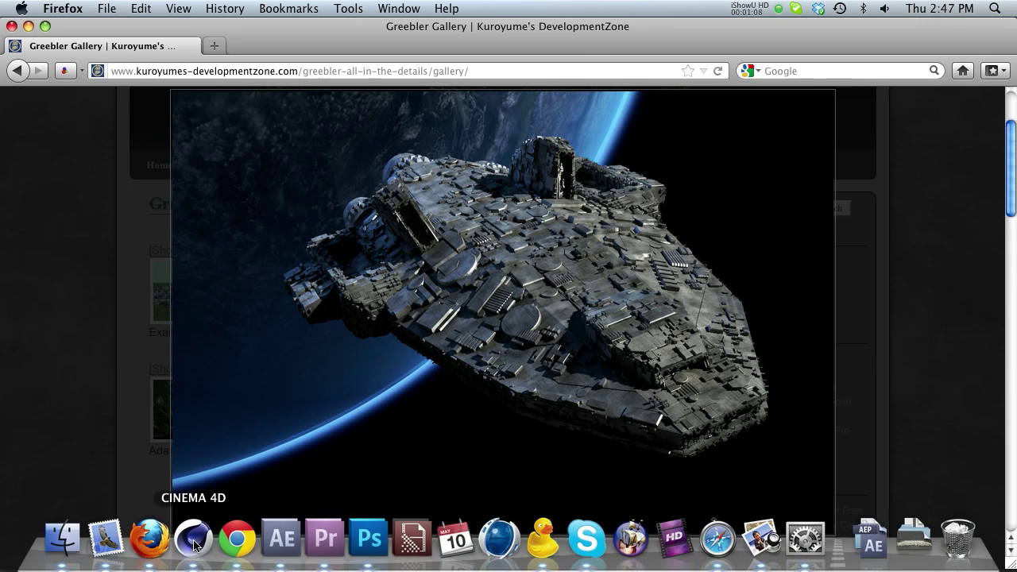
Step: Switch to CINEMA 4D, skim the Greebler PDF documentation from the end back to page 11, and close it
click(199, 548)
alt+drag(323, 245, 319, 250)
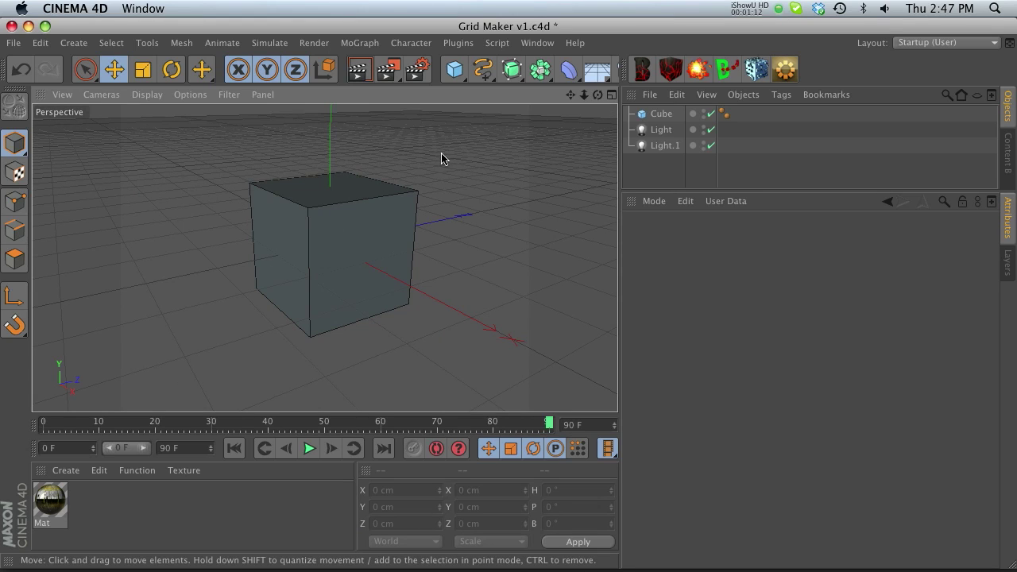
click(467, 44)
mouse_move(498, 89)
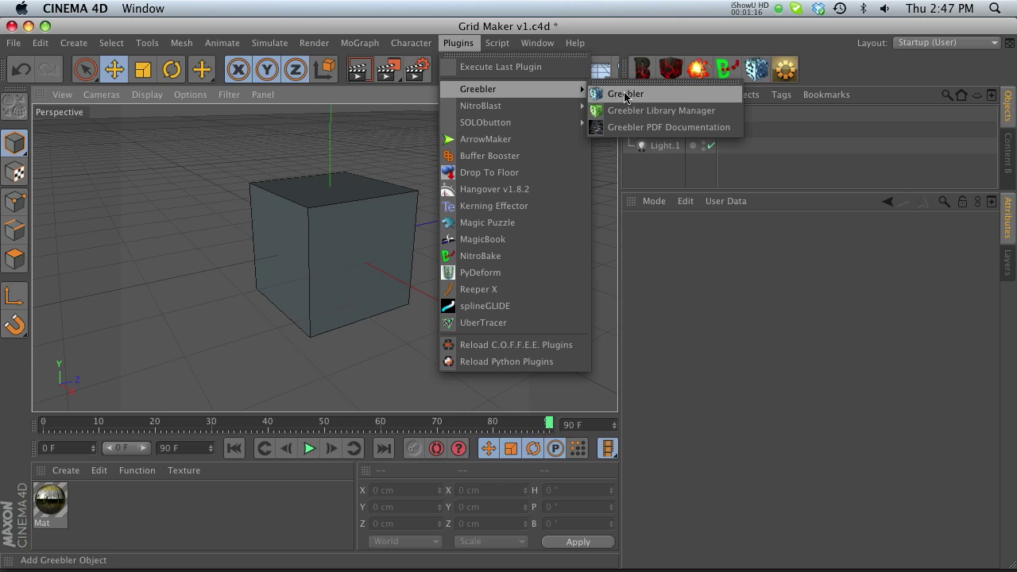
click(659, 130)
scroll(421, 230, down, 5)
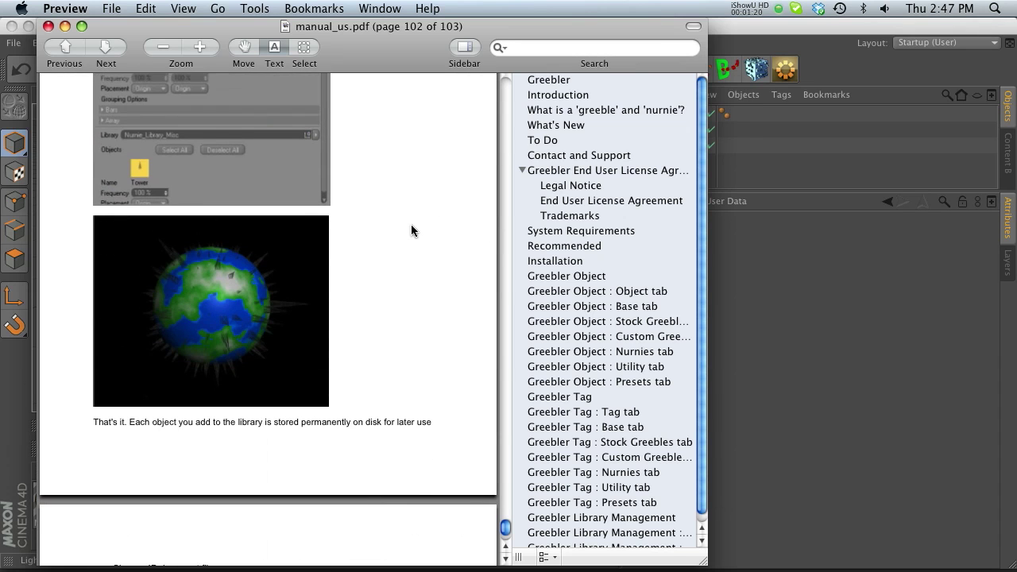
drag(505, 528, 505, 130)
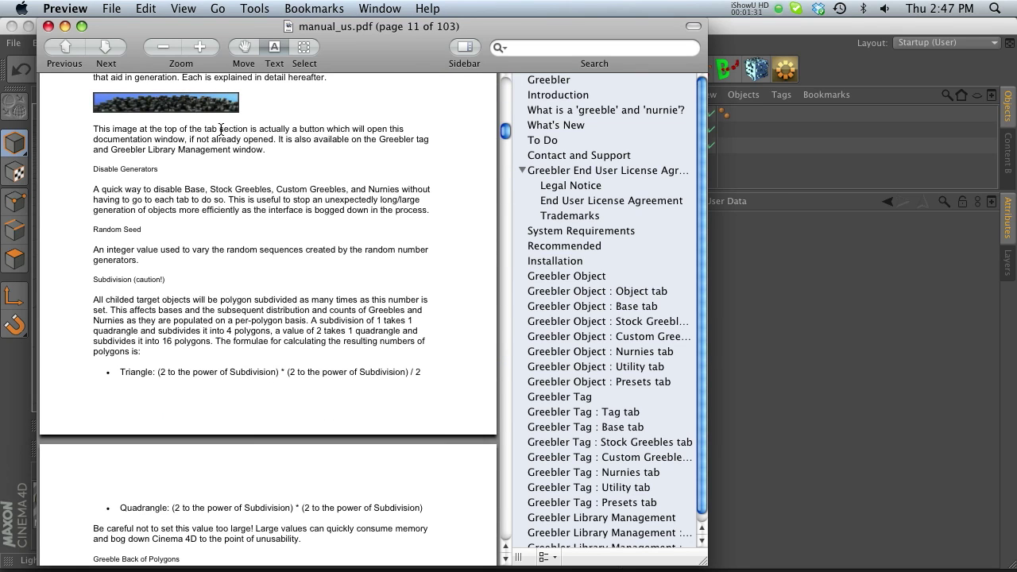
click(47, 27)
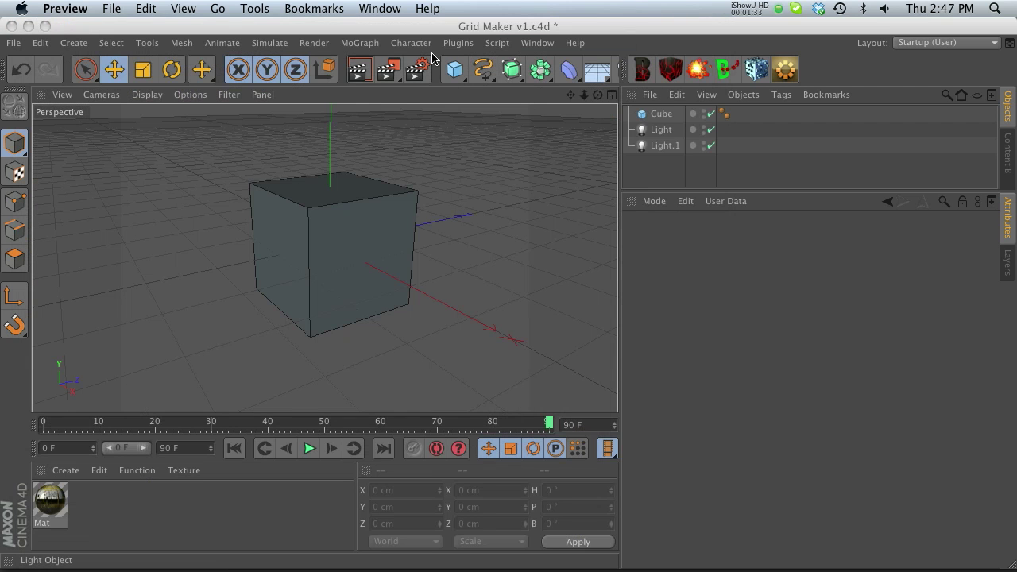
Step: Add a Greebler object to the scene and make the Cube its child
click(454, 45)
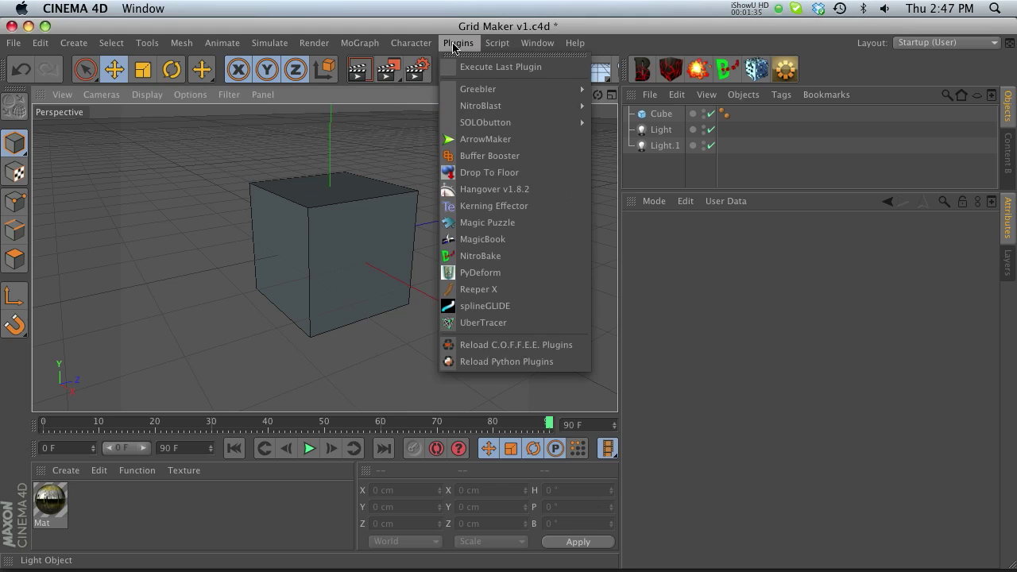
mouse_move(583, 90)
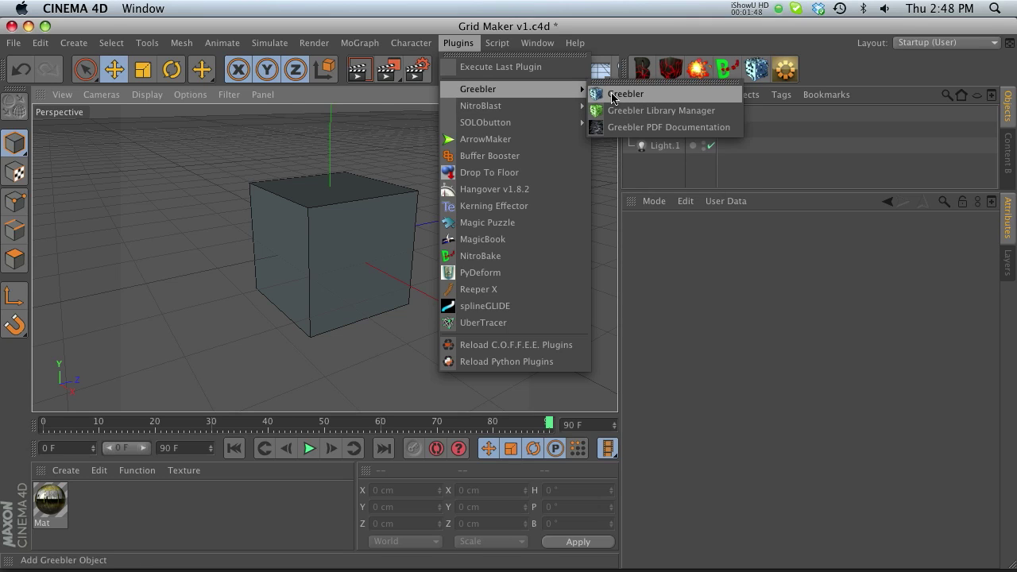
click(641, 94)
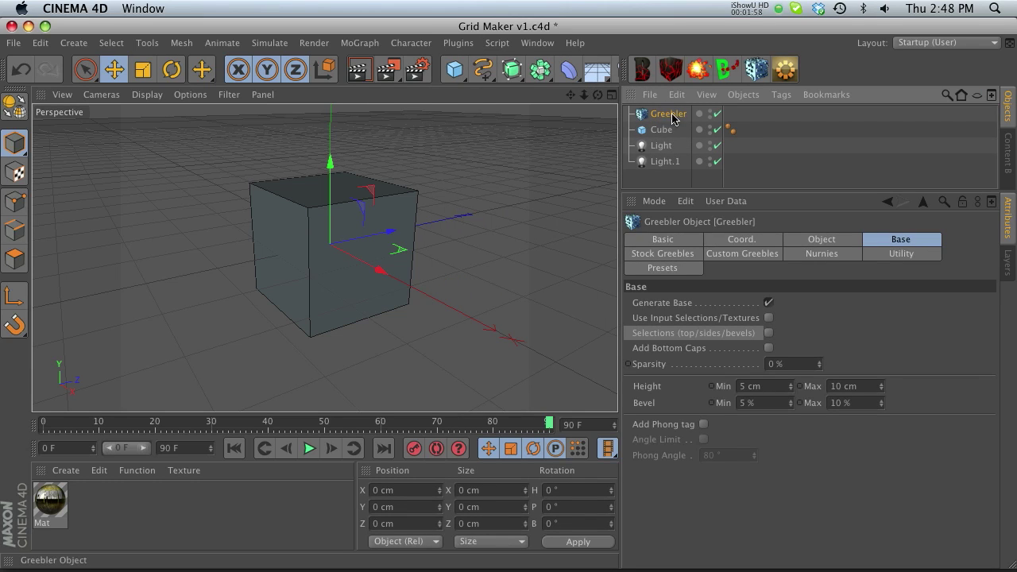
drag(659, 130, 666, 116)
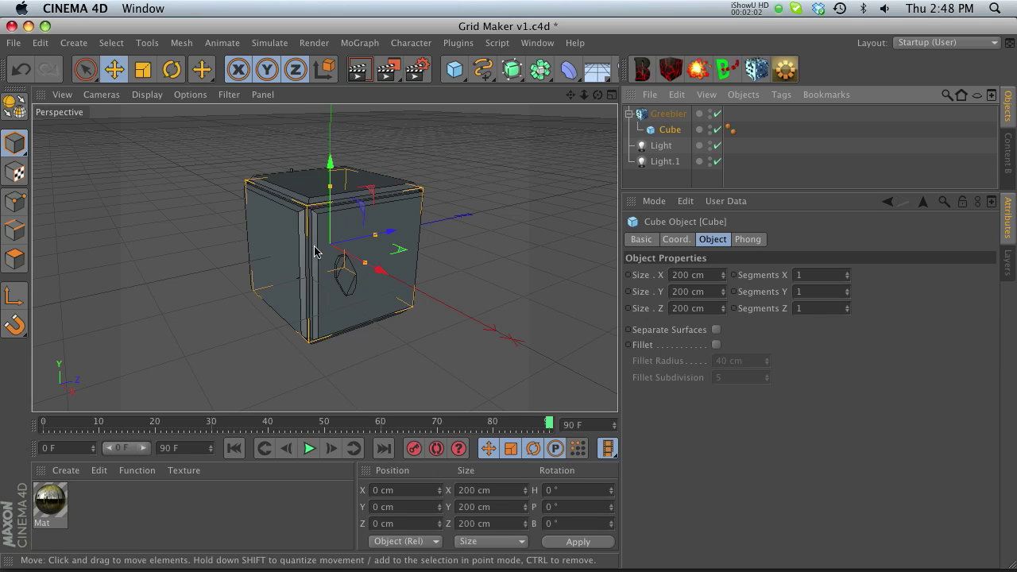
alt+right_drag(299, 244, 342, 247)
alt+drag(342, 247, 317, 256)
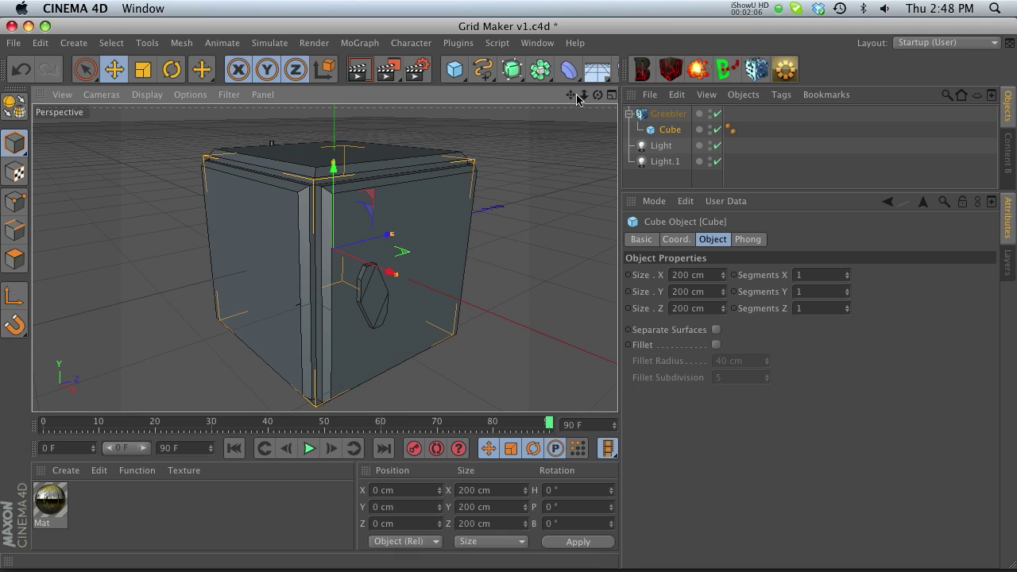
alt+drag(505, 294, 507, 293)
mouse_move(381, 232)
alt+mouse_down()
mouse_move(413, 217)
mouse_move(397, 229)
alt+mouse_up()
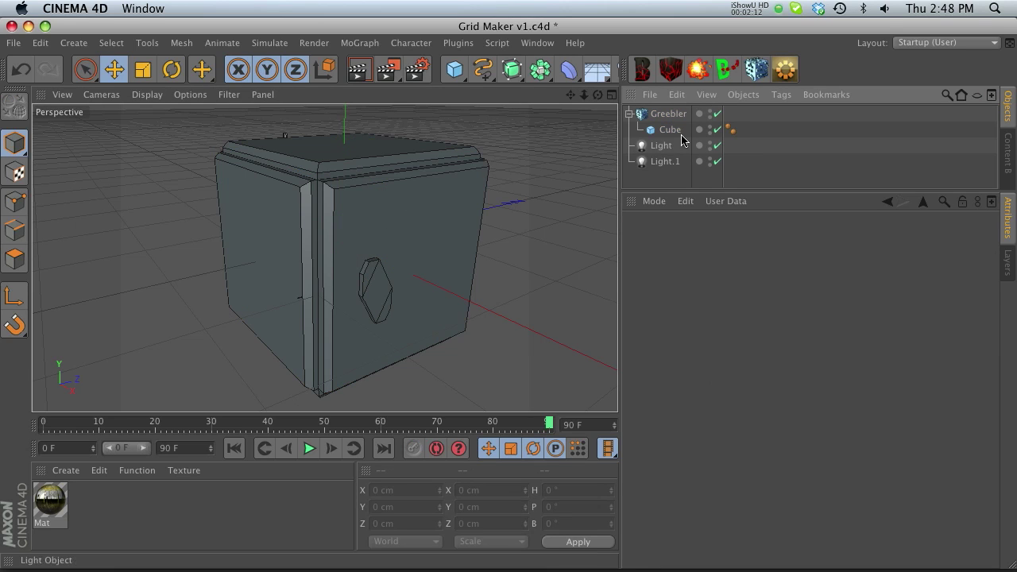
Step: Raise the Greebler object's subdivision to 4 and render the perspective view
click(668, 114)
click(723, 241)
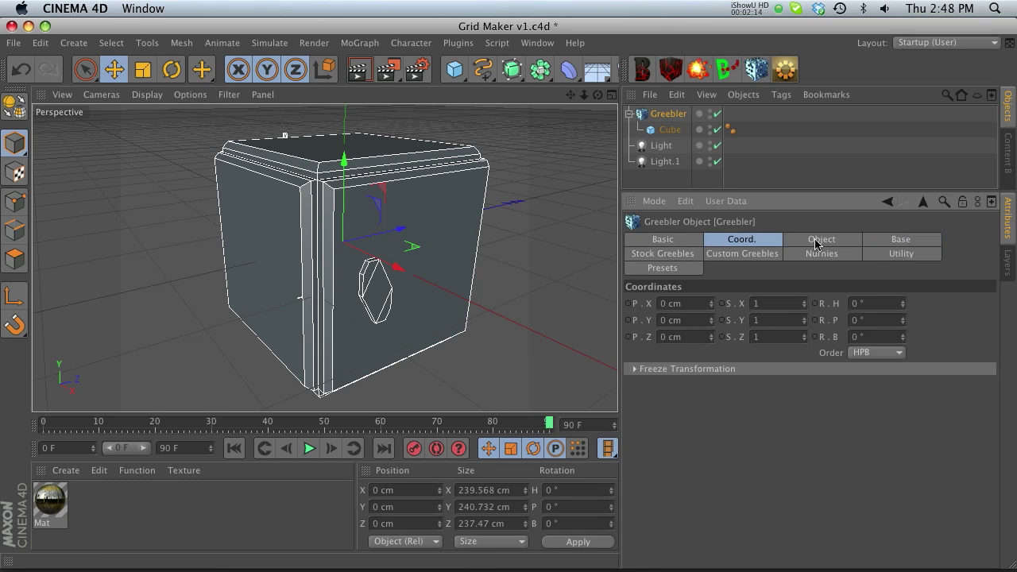
click(816, 242)
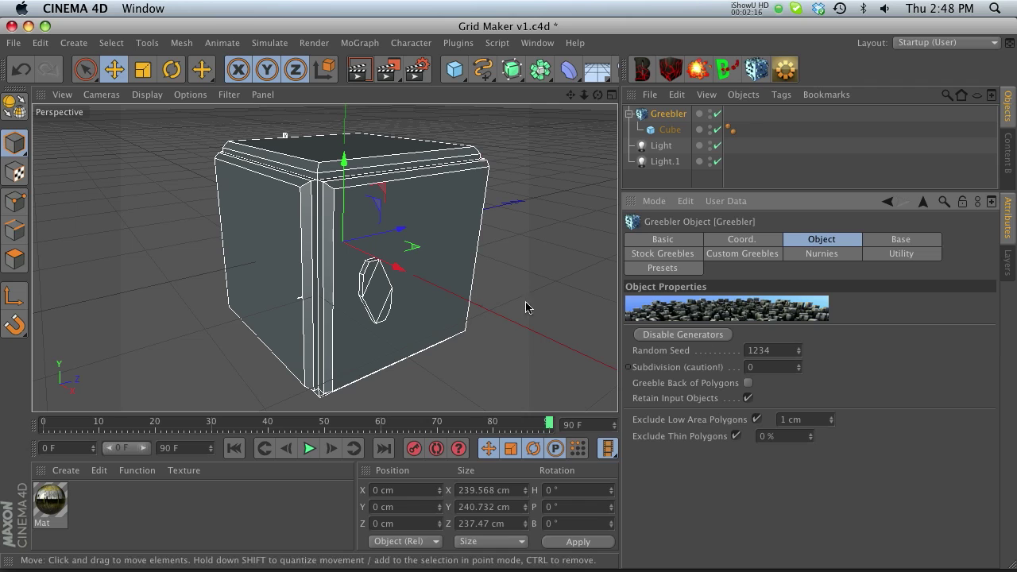
scroll(325, 268, down, 2)
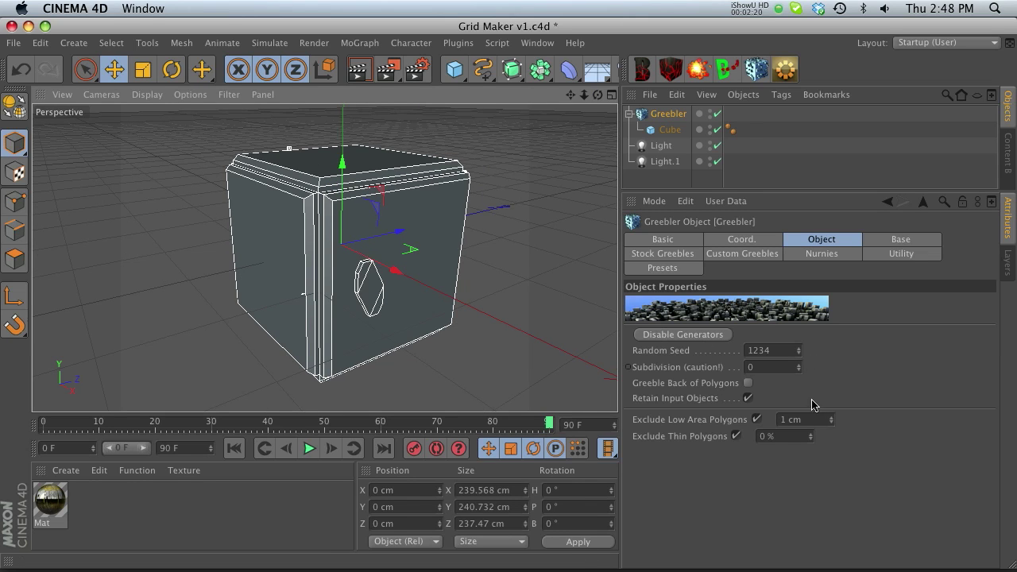
click(798, 364)
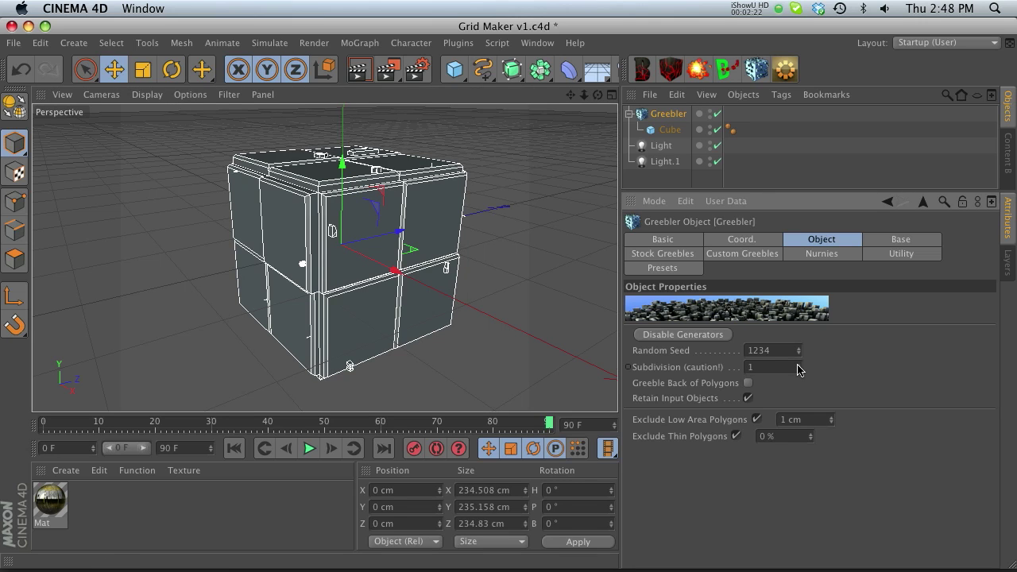
click(799, 365)
click(798, 365)
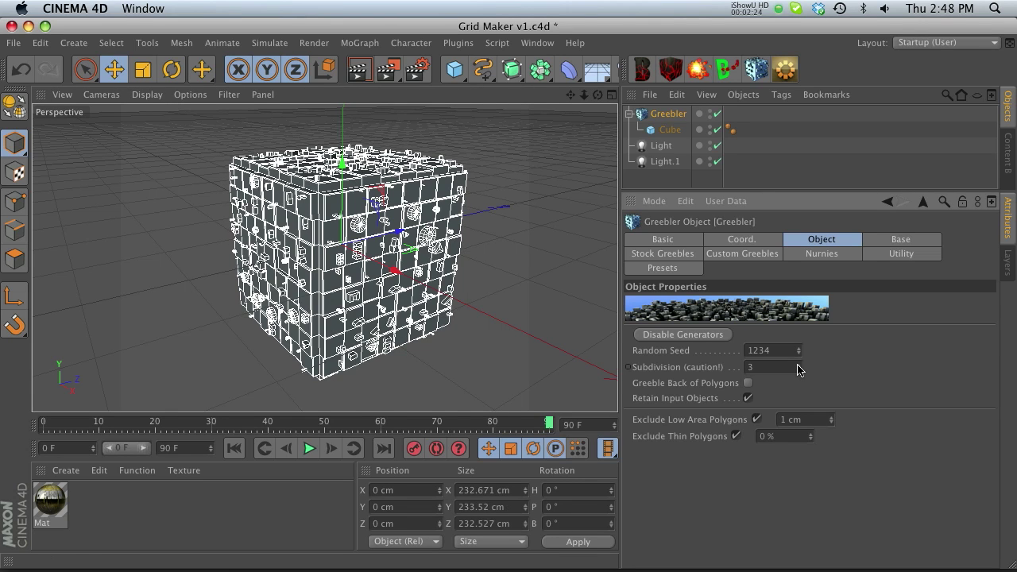
click(799, 365)
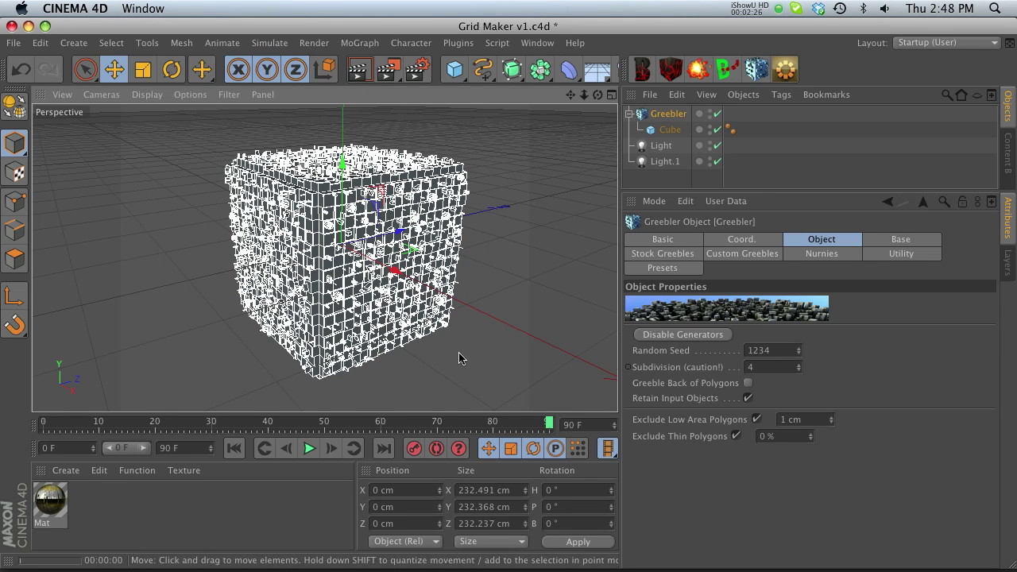
key(ctrl+r)
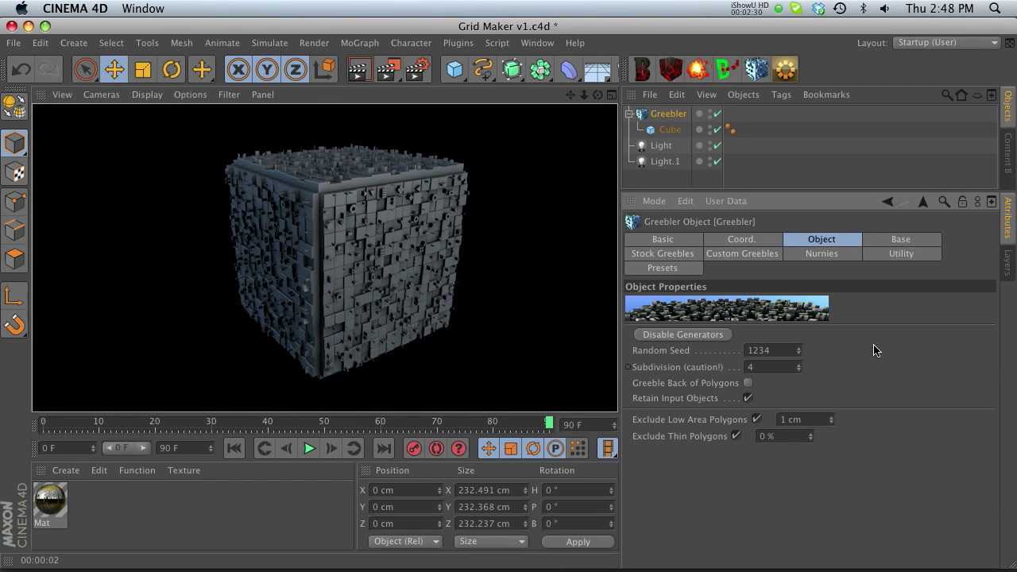
Step: Lower the Greebler object's subdivision to 1
click(797, 371)
click(798, 371)
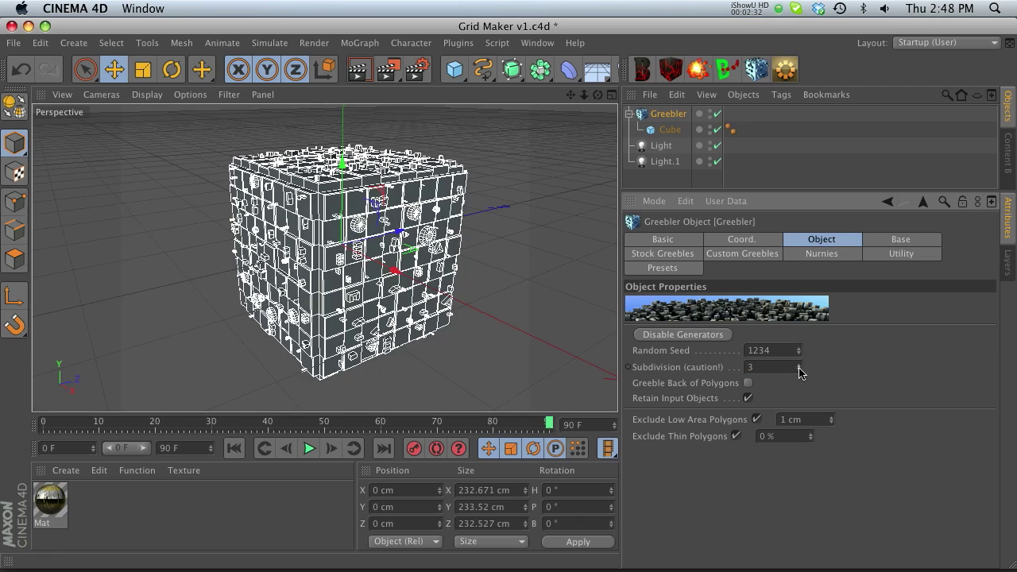
click(799, 370)
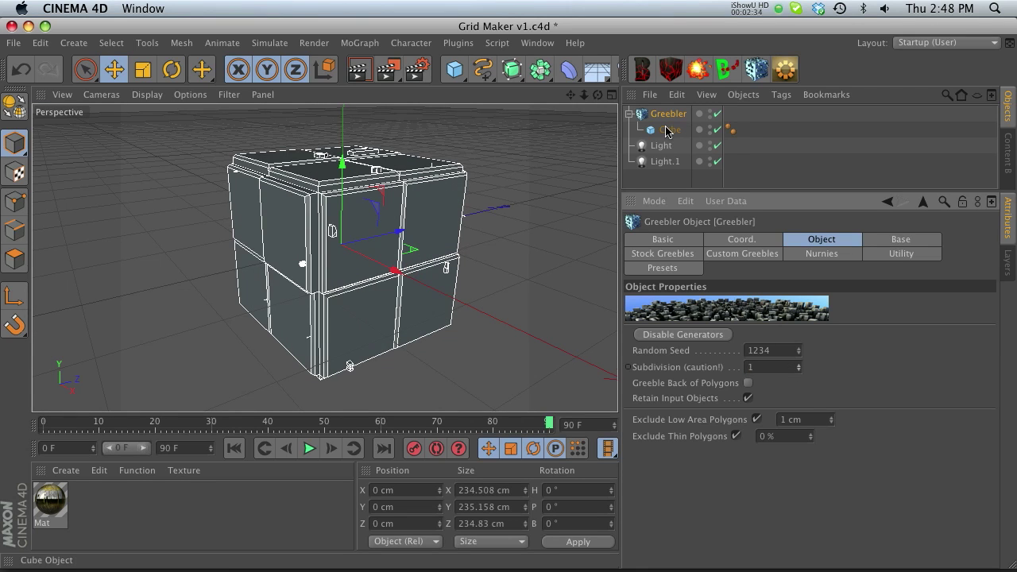
Step: Set the Cube's segments to 2 in X, Y and Z
click(667, 129)
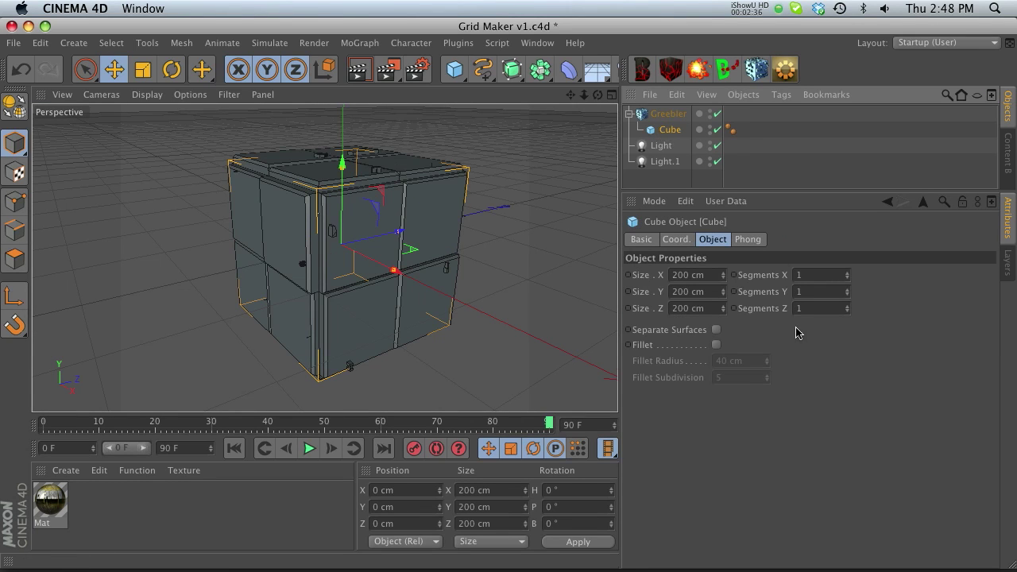
click(823, 274)
text(2)
key(Tab)
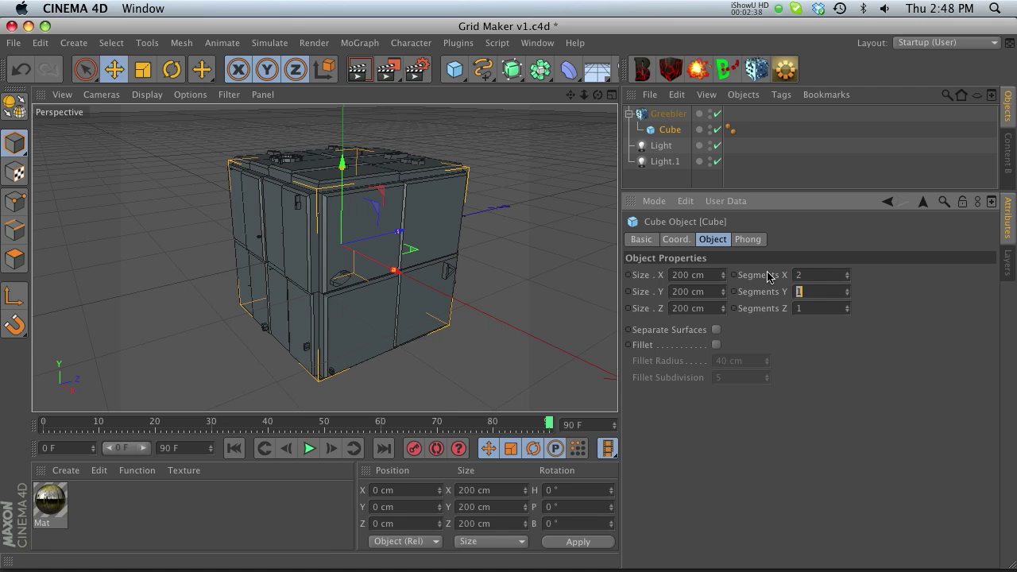
text(2)
key(Tab)
text(2)
key(Tab)
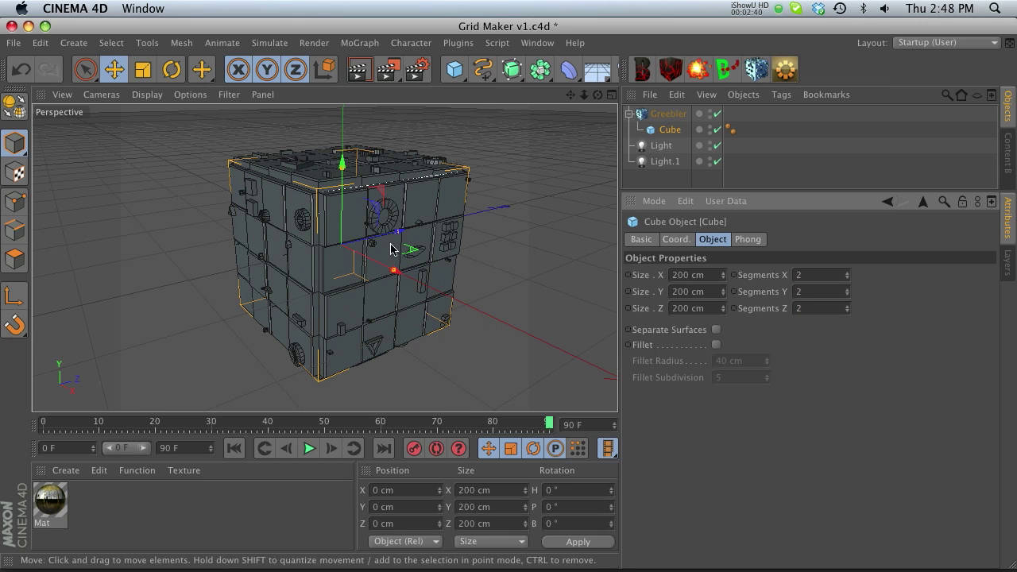
scroll(392, 245, up, 3)
Step: Vary the greeble layout by setting the Greebler object's random seed to 1237
click(668, 113)
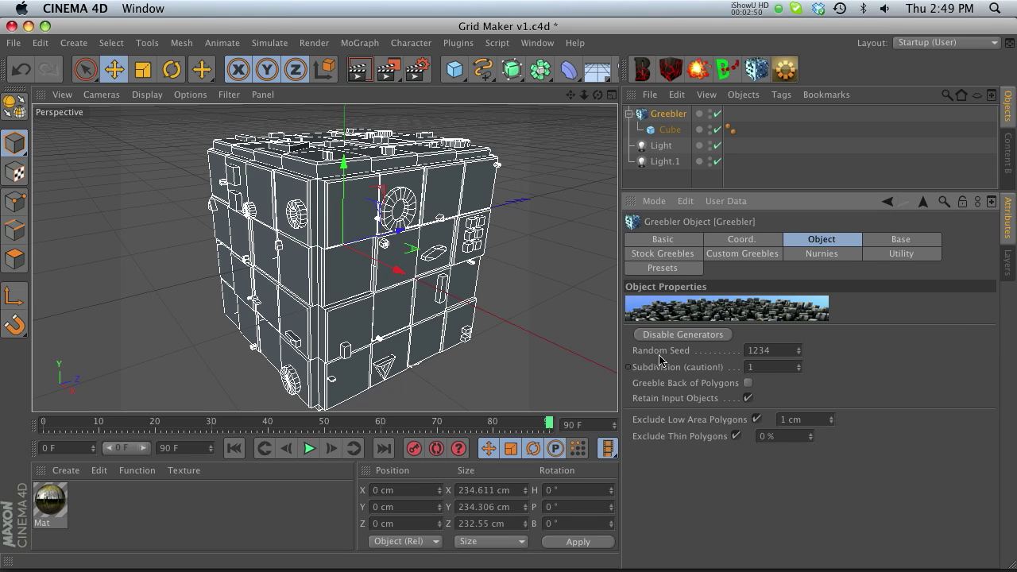
click(798, 349)
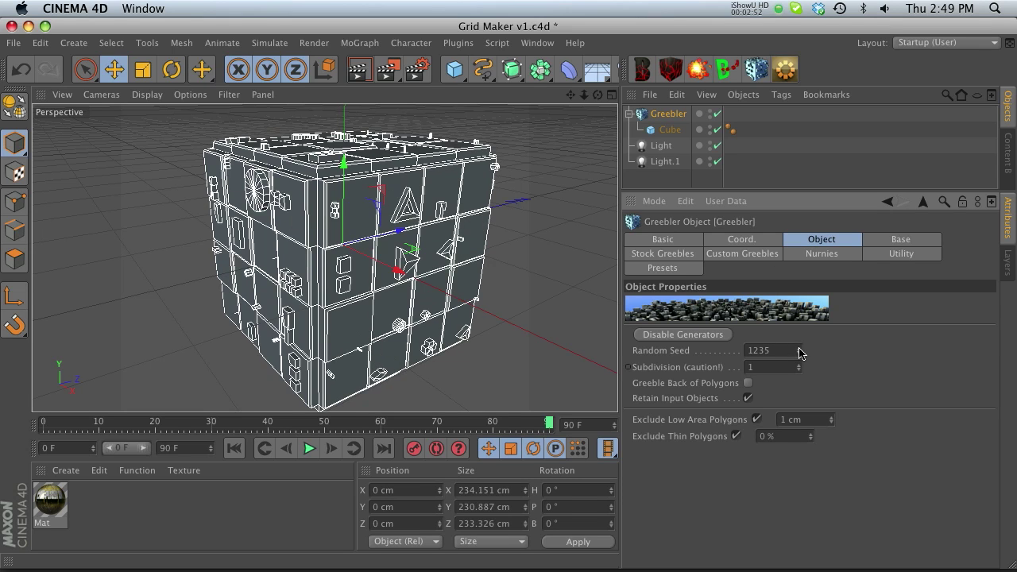
click(798, 349)
click(798, 349)
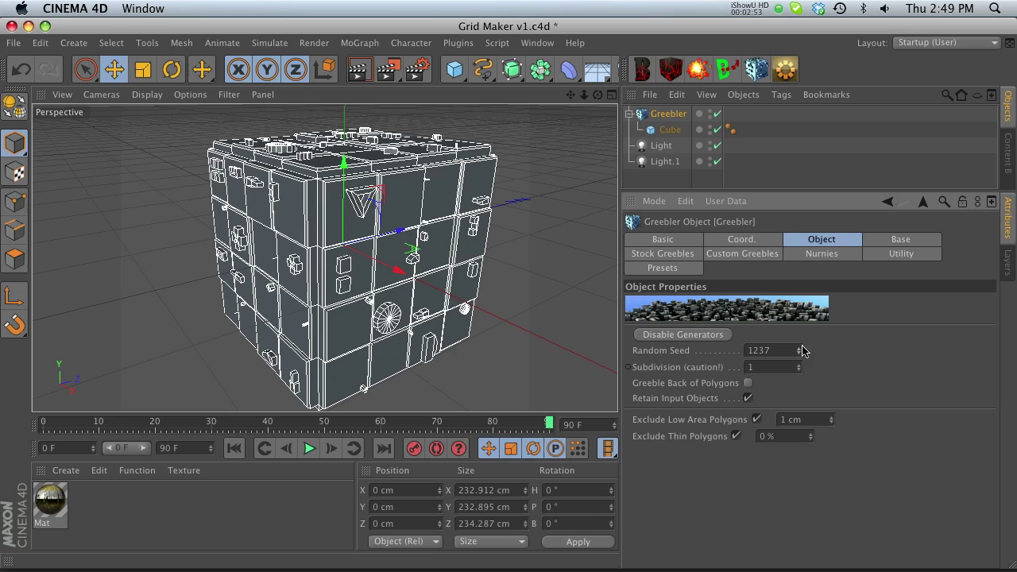
Step: Try a base height range of 25 cm minimum to 141 cm maximum on the Greebler object
click(900, 241)
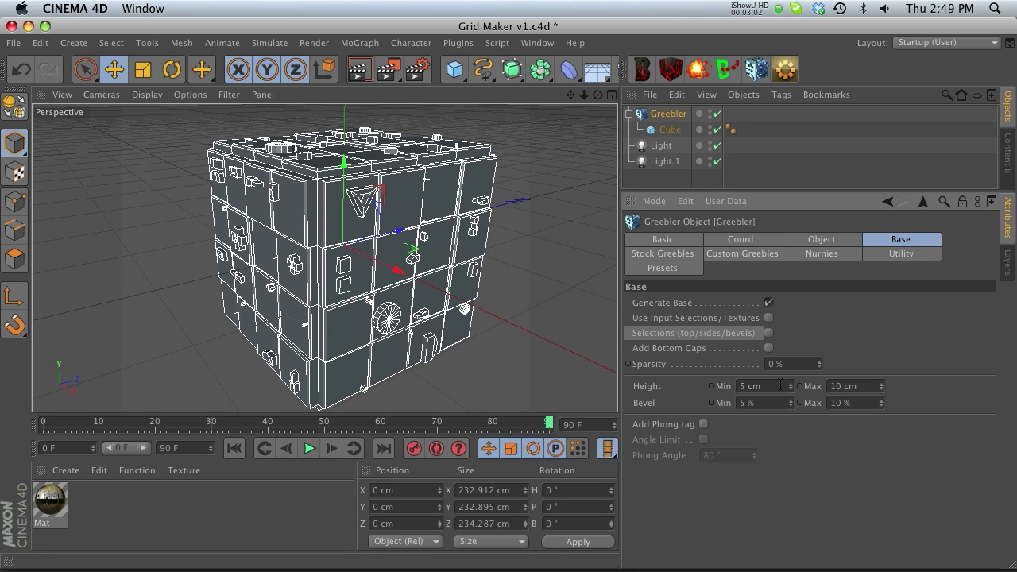
drag(796, 389, 811, 394)
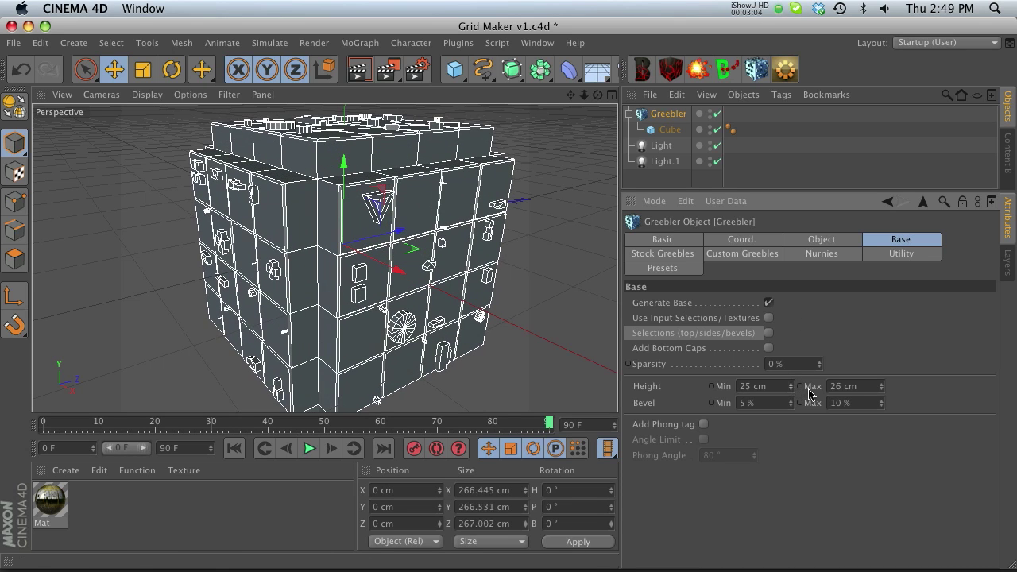
drag(876, 387, 879, 387)
scroll(309, 287, down, 5)
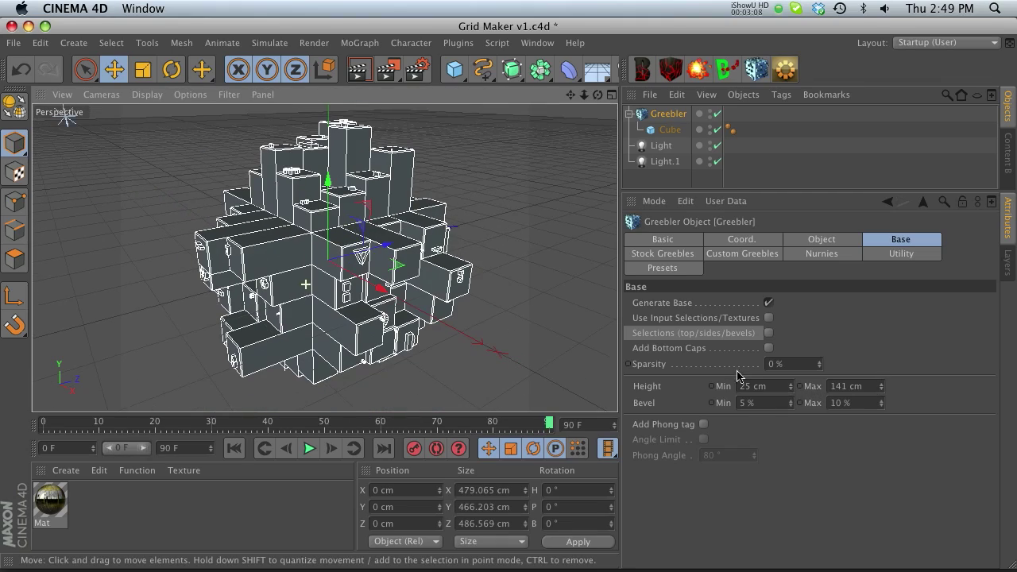
Step: Set the Greebler object's base height to a minimum of 0 cm and a maximum of 43 cm
drag(797, 387, 794, 391)
drag(882, 387, 884, 393)
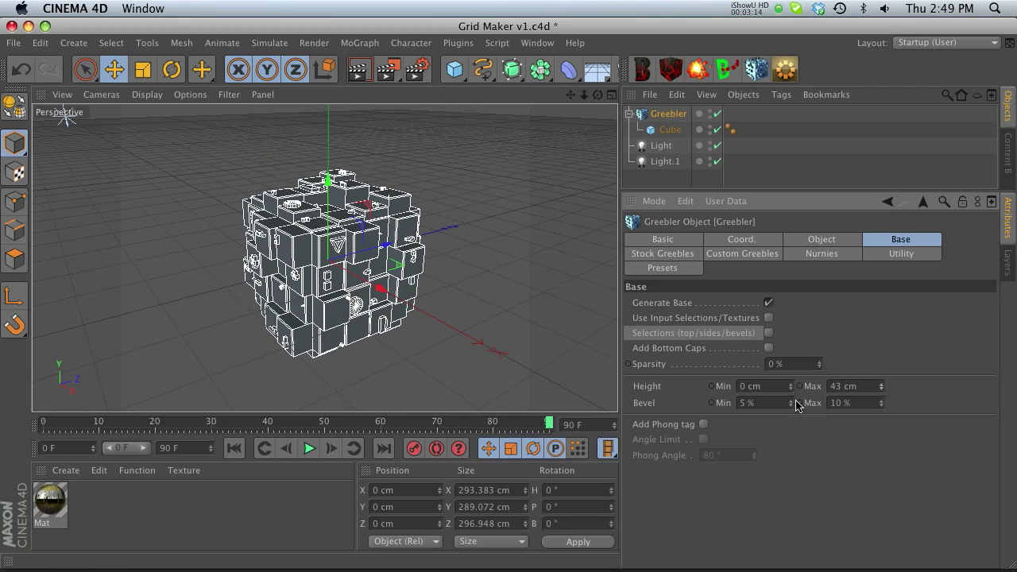
scroll(333, 286, up, 5)
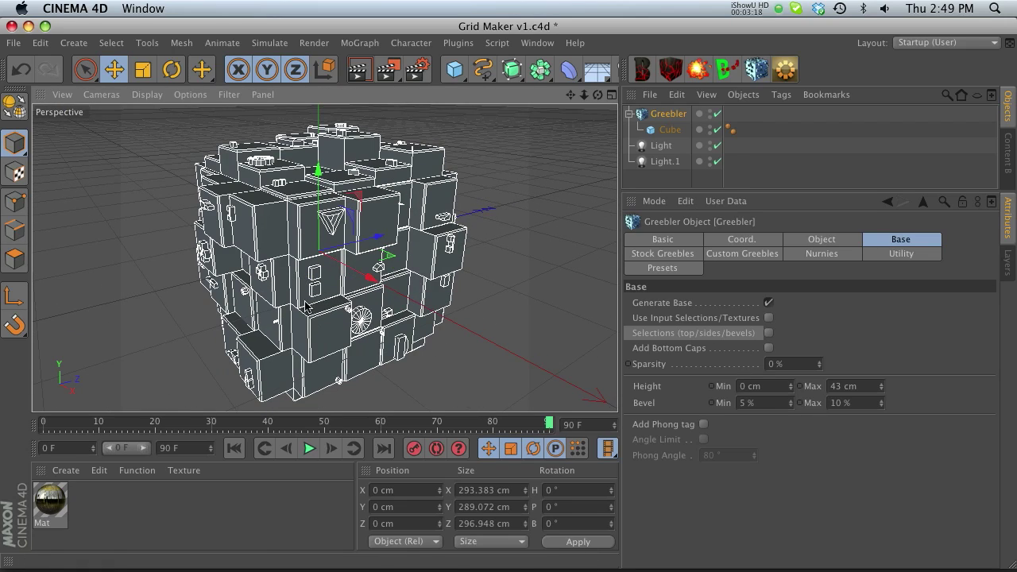
scroll(335, 274, up, 1)
alt+drag(334, 274, 322, 205)
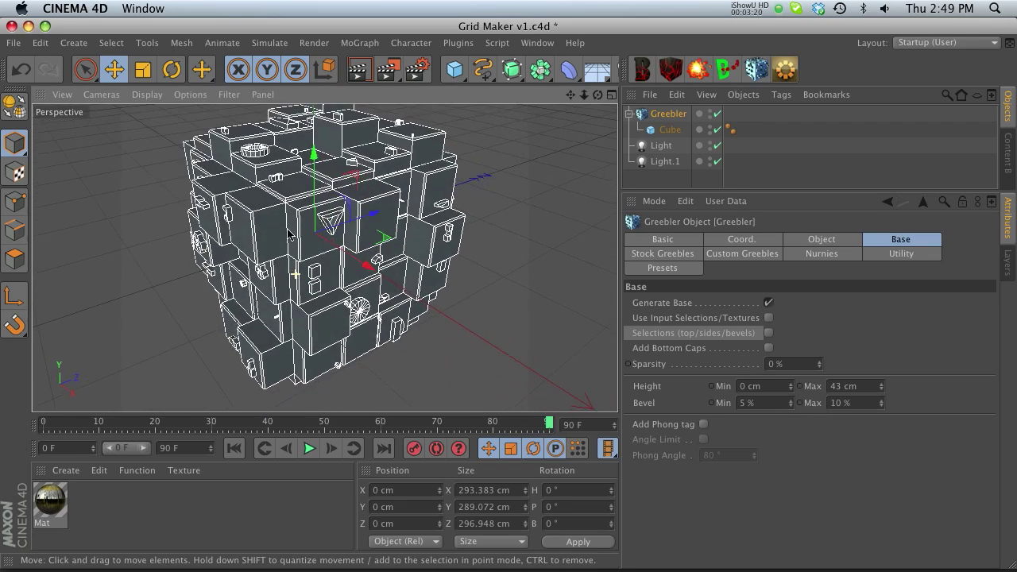
drag(569, 97, 580, 109)
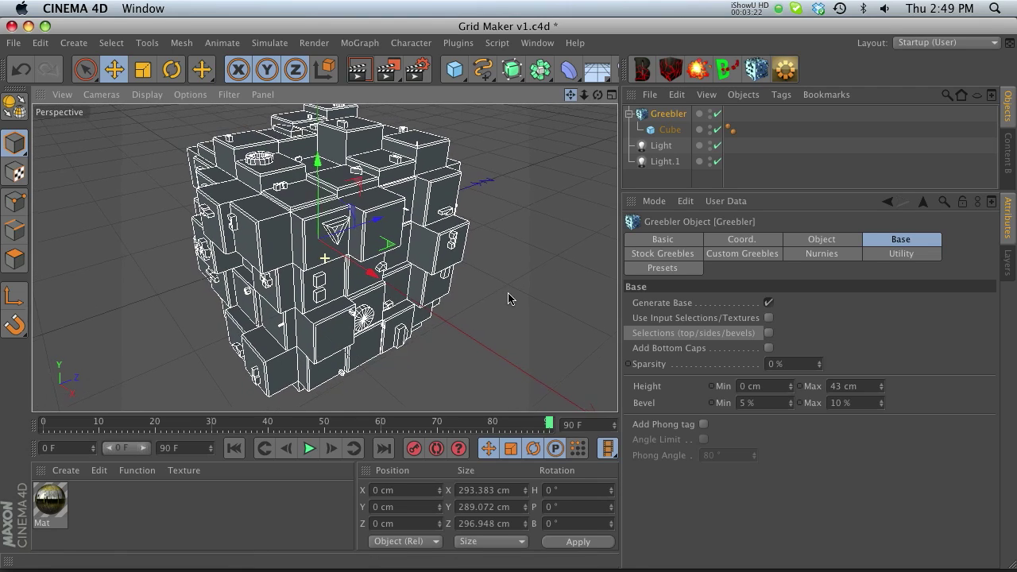
scroll(309, 278, down, 3)
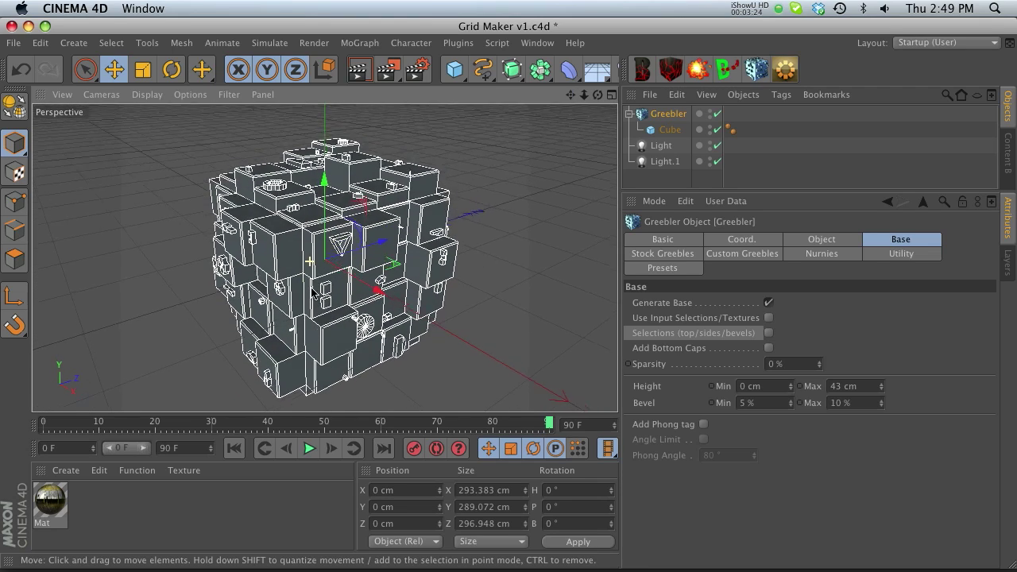
drag(570, 99, 572, 94)
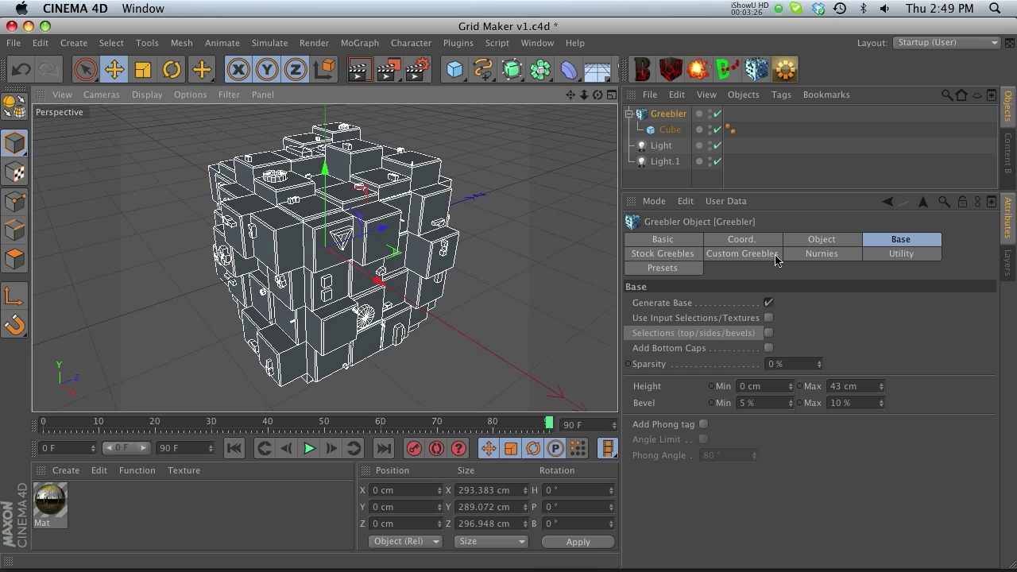
Step: Go through the stock greeble shapes and switch the T-shaped one off and back on
click(653, 254)
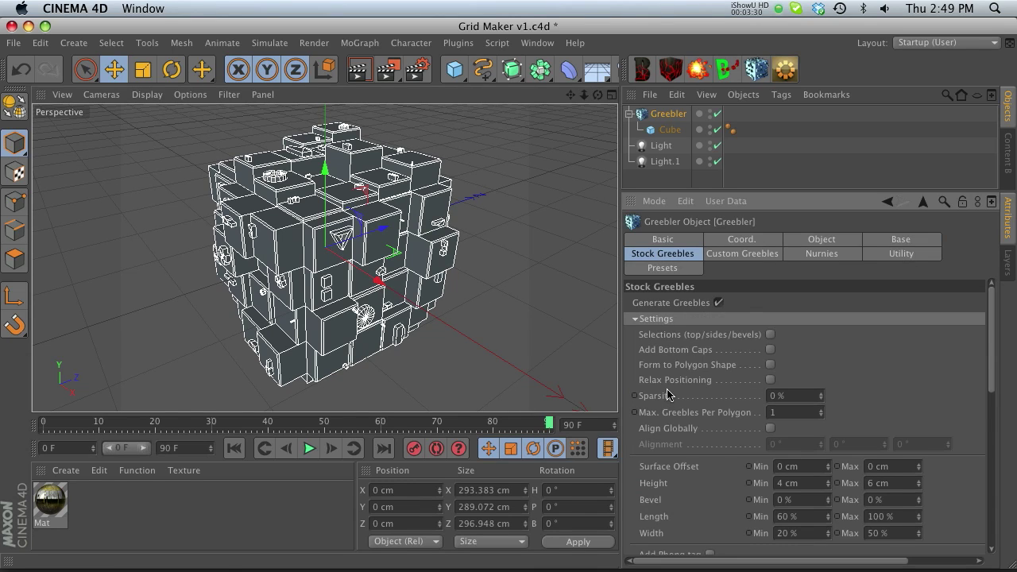
scroll(667, 392, down, 5)
scroll(666, 384, up, 2)
scroll(666, 381, down, 20)
scroll(662, 374, up, 5)
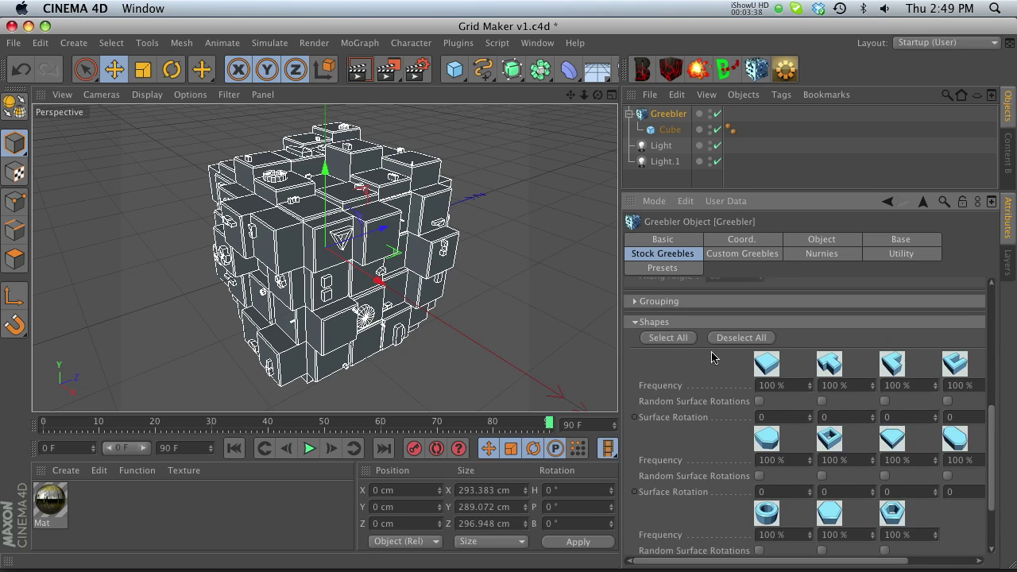
click(830, 363)
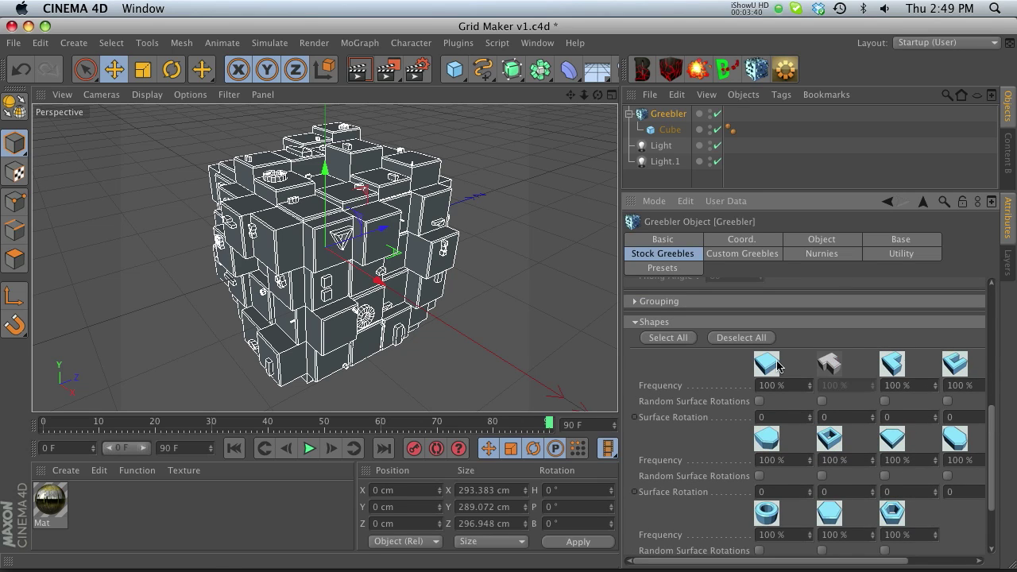
click(829, 363)
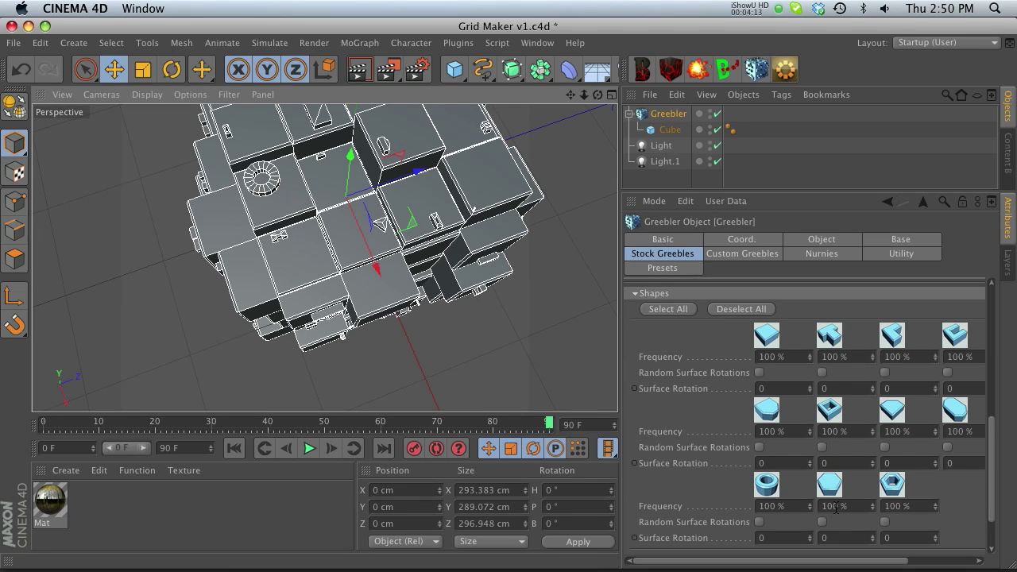
Step: Set the ring-shaped stock greeble's frequency to 0 % and the solid hexagon's to 45 %, and lower that of the second row's third shape
drag(810, 507, 808, 513)
click(810, 509)
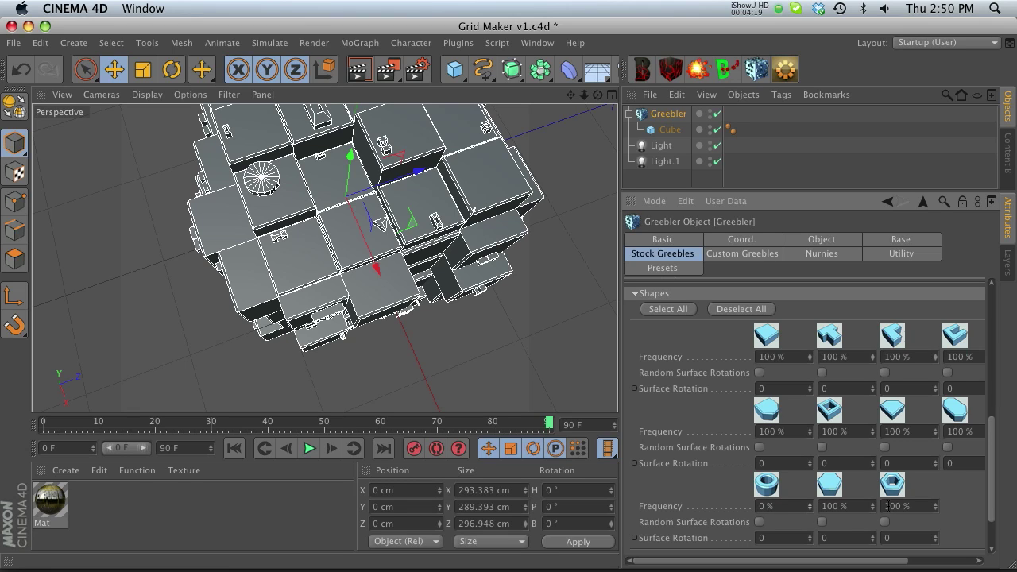
drag(870, 506, 872, 526)
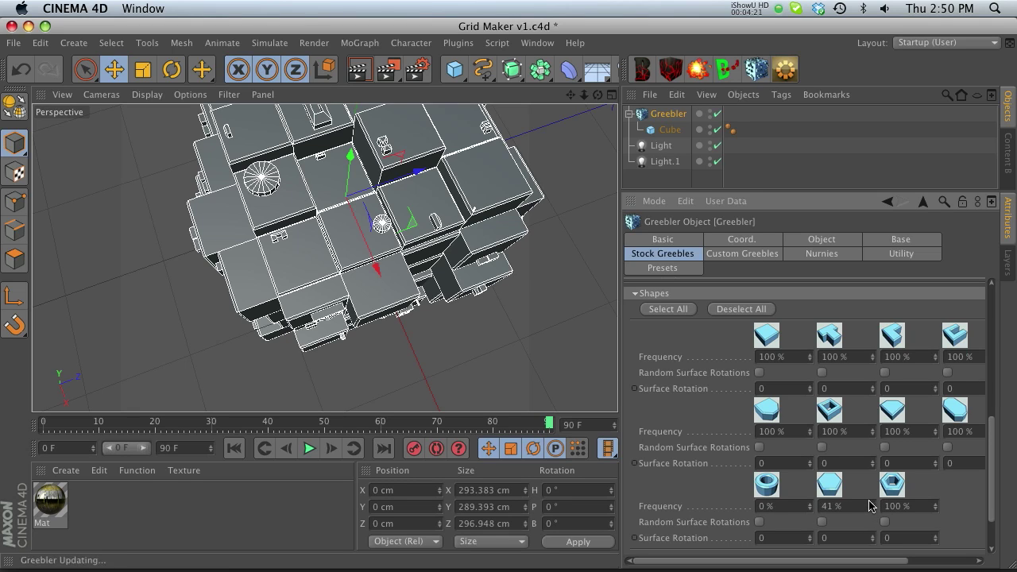
alt+drag(287, 226, 275, 397)
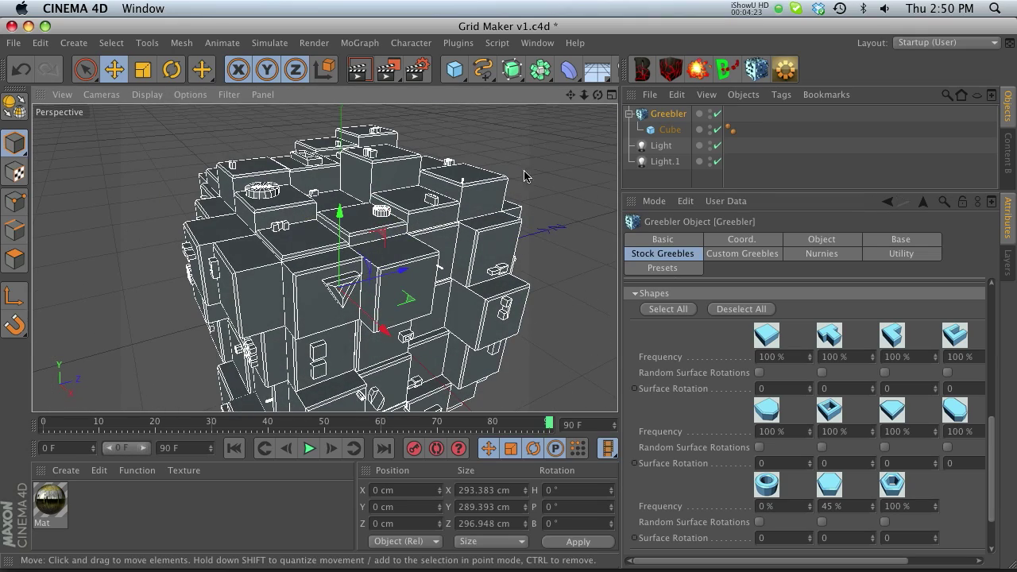
drag(576, 102, 583, 123)
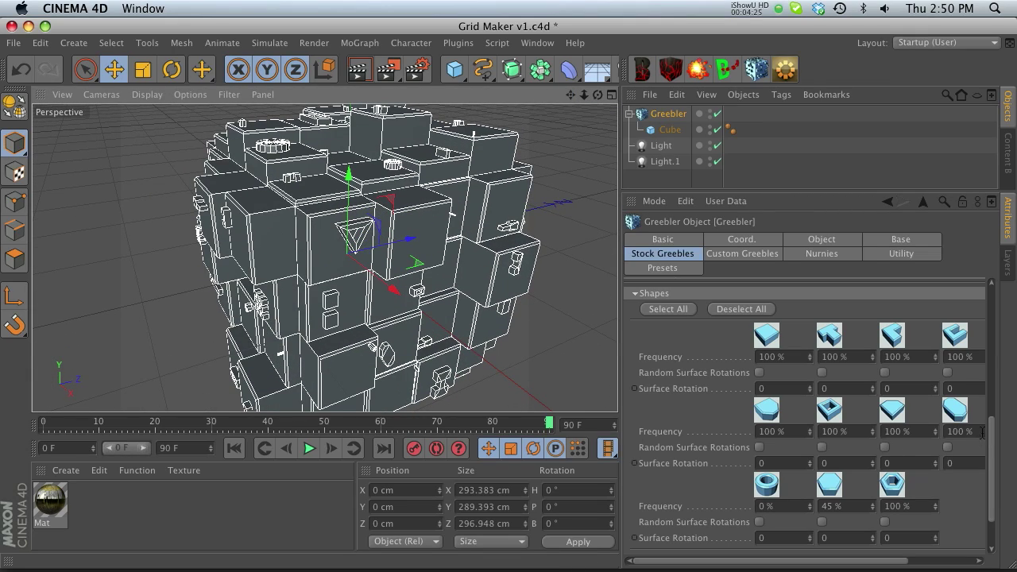
drag(936, 433, 938, 446)
Step: Set the stock greebles' maximum number per polygon to 9, keeping the sparsity at 0 %
scroll(389, 288, down, 5)
alt+drag(367, 317, 304, 330)
scroll(699, 422, down, 2)
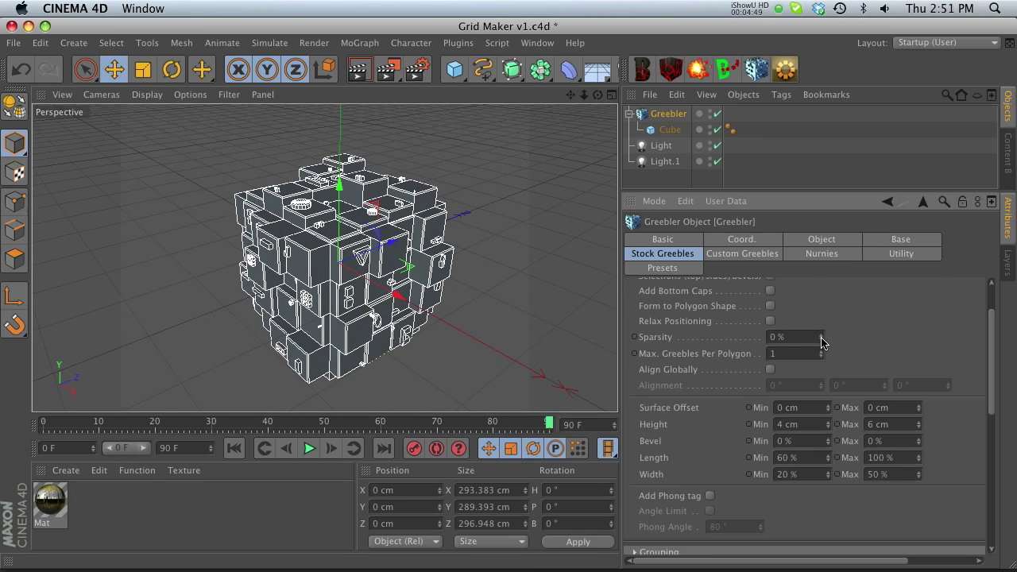
drag(822, 339, 821, 339)
drag(819, 355, 819, 358)
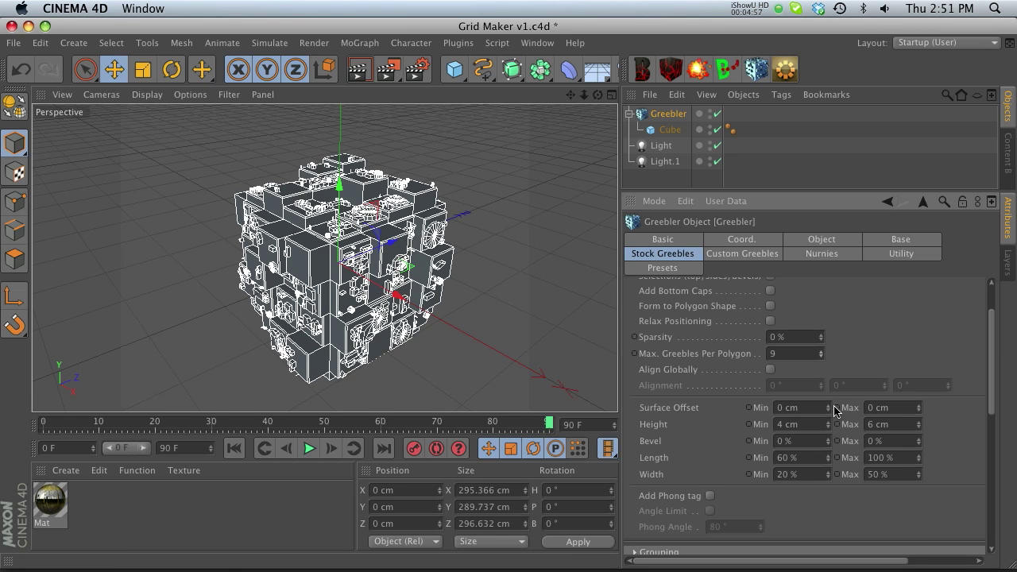
Step: Try different surface offset, height and length values for the stock greebles, undoing each change
drag(828, 407, 828, 407)
key(super+z)
drag(917, 409, 919, 397)
key(ctrl+z)
drag(827, 427, 825, 435)
key(ctrl+z)
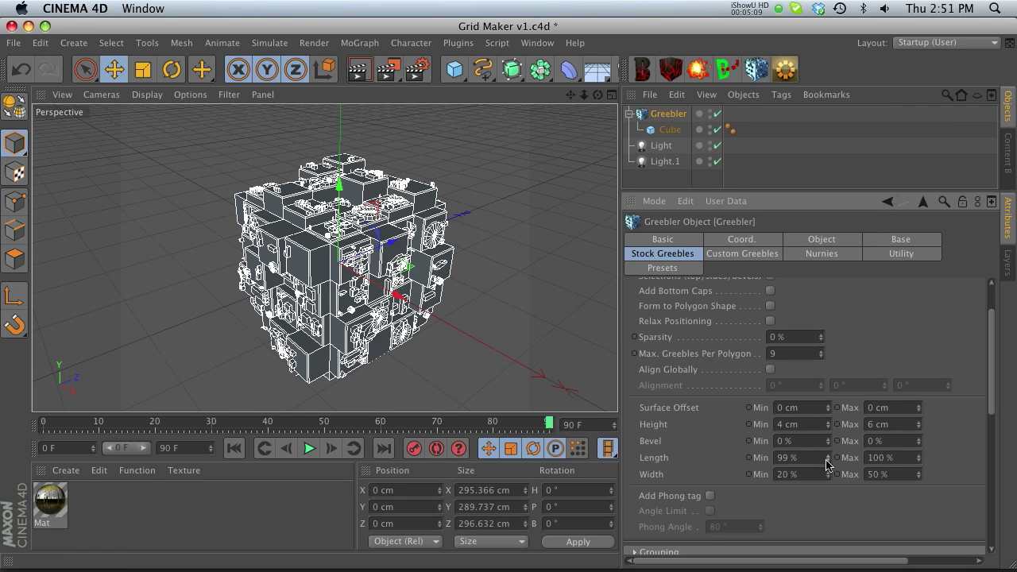
alt+drag(325, 259, 326, 260)
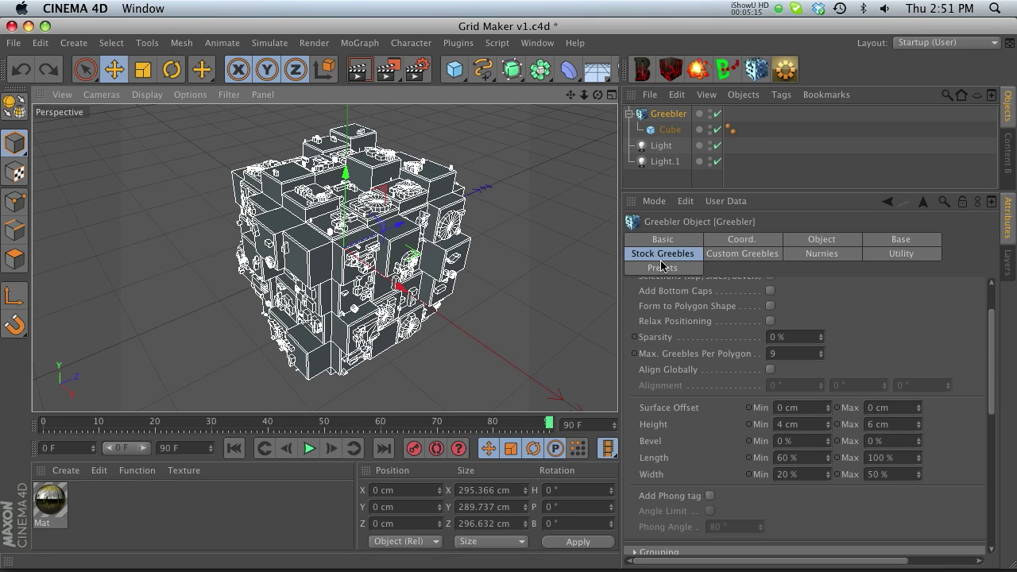
Step: Look over the Greebler object's Custom Greebles and Presets settings, returning to the Stock Greebles settings
click(730, 254)
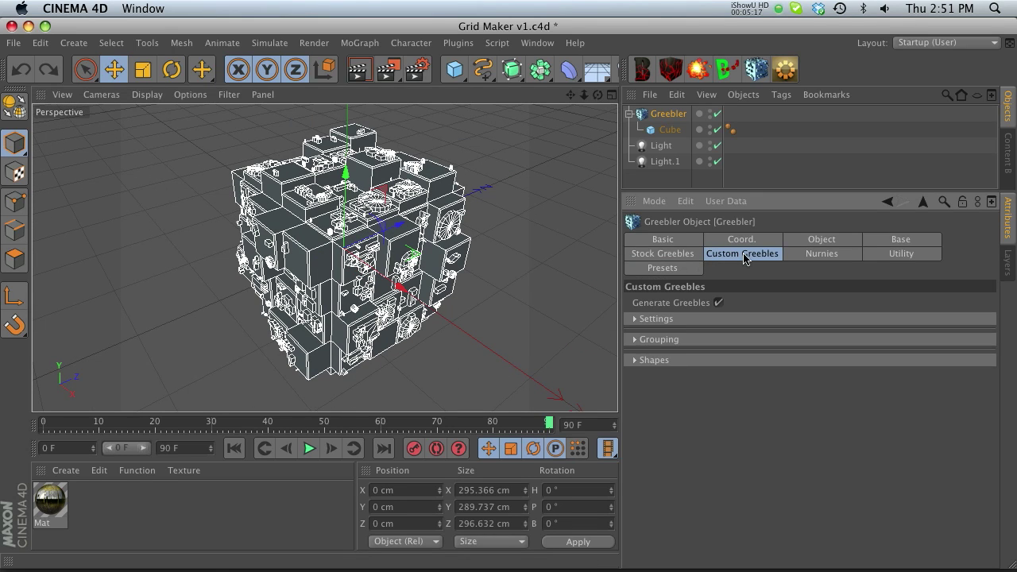
click(662, 268)
click(662, 253)
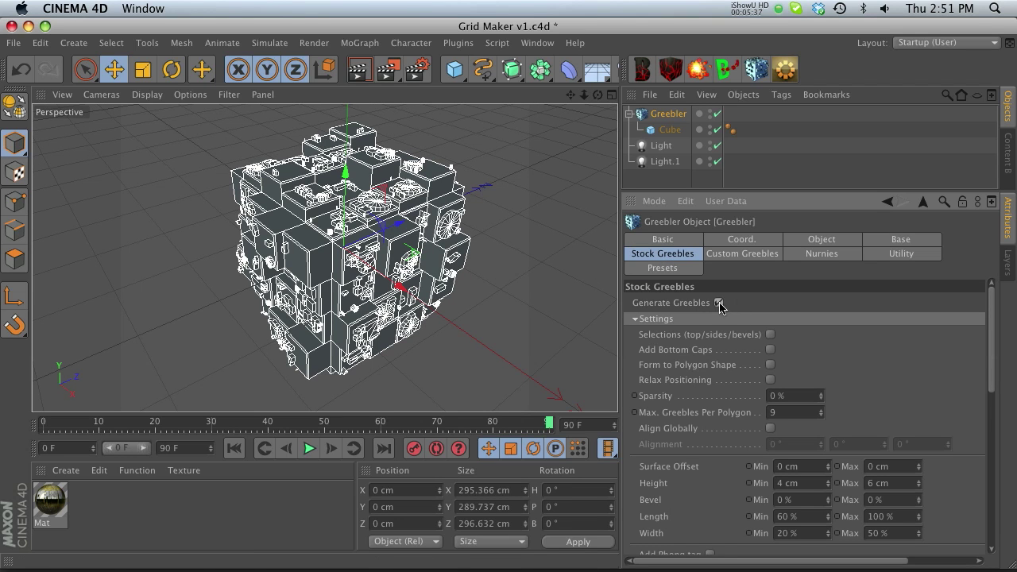
Step: Turn off stock greeble generation and examine the bare base blocks and their settings
click(718, 303)
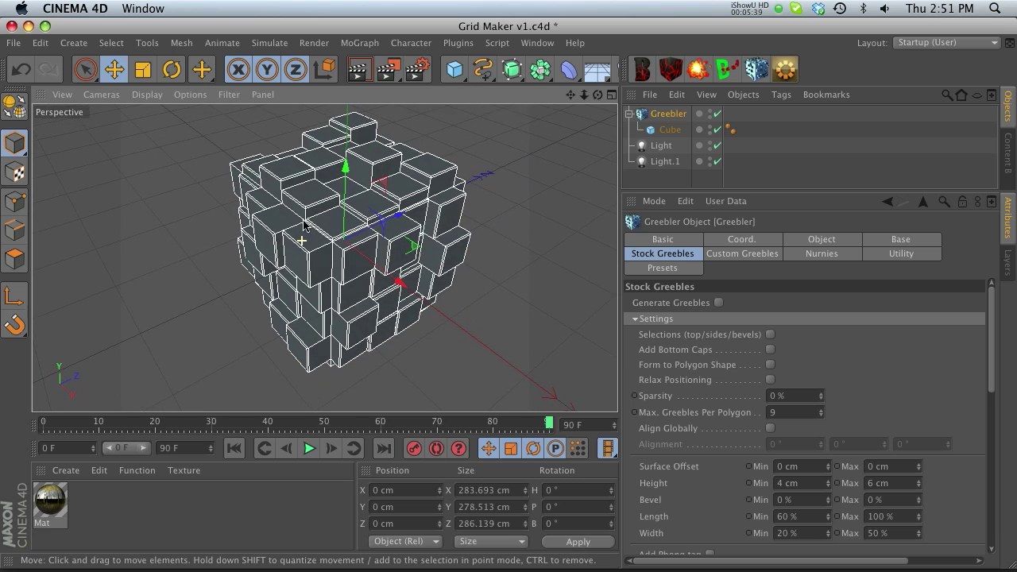
drag(572, 95, 566, 92)
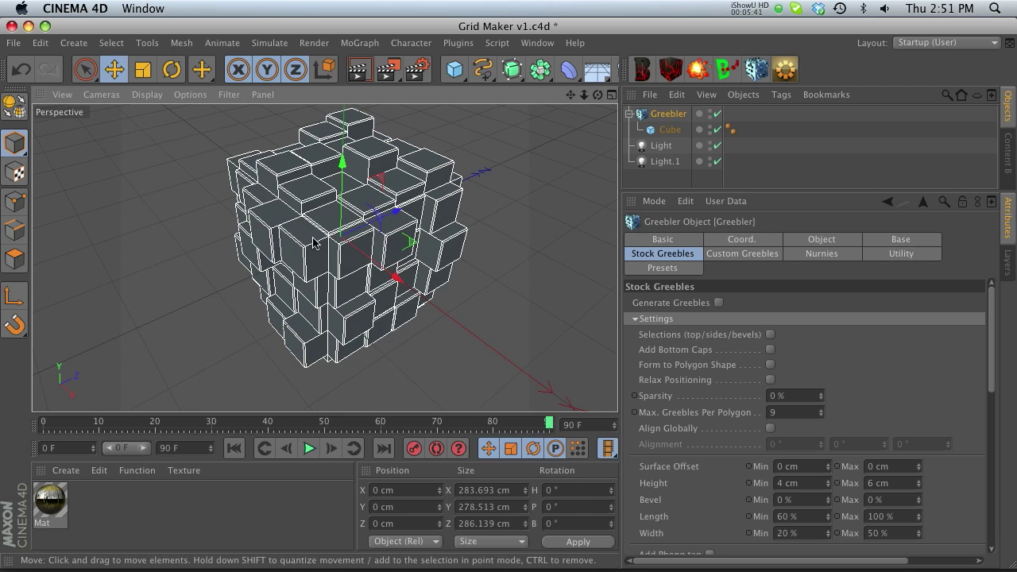
scroll(313, 240, down, 3)
alt+drag(315, 240, 412, 265)
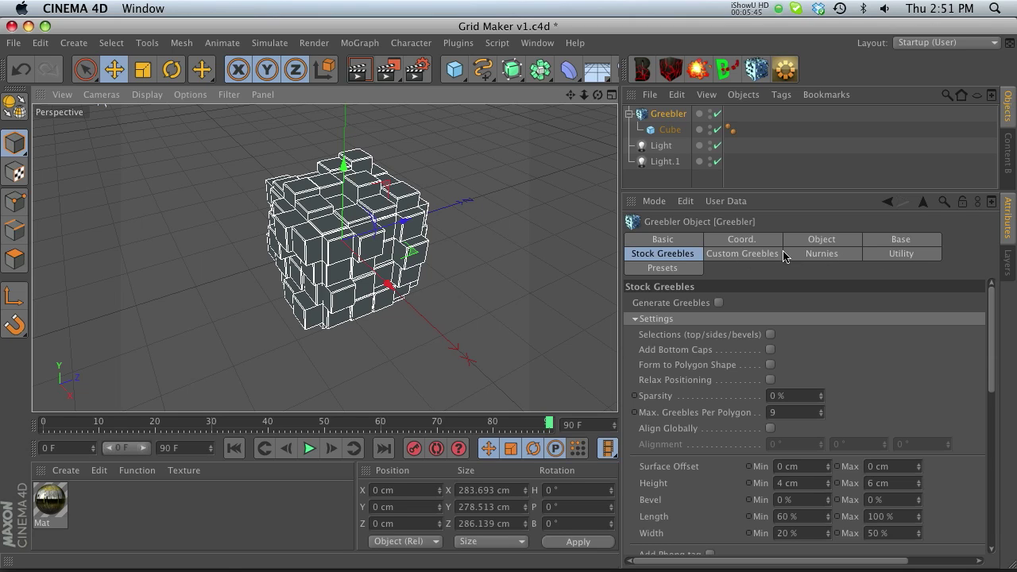
click(900, 239)
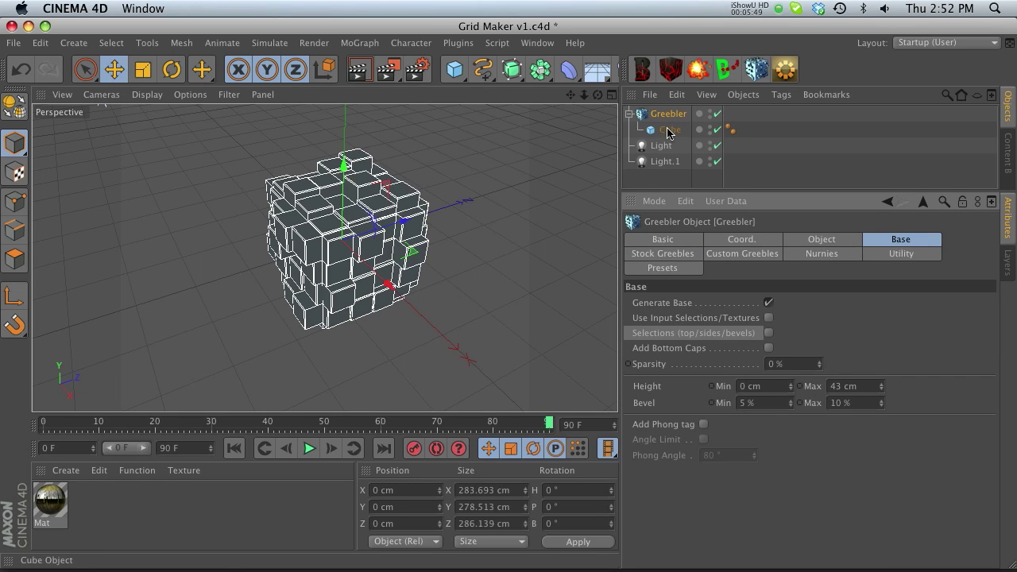
Step: Turn stock greeble generation back on and limit the stock greebles to 1 per polygon
click(658, 252)
click(718, 302)
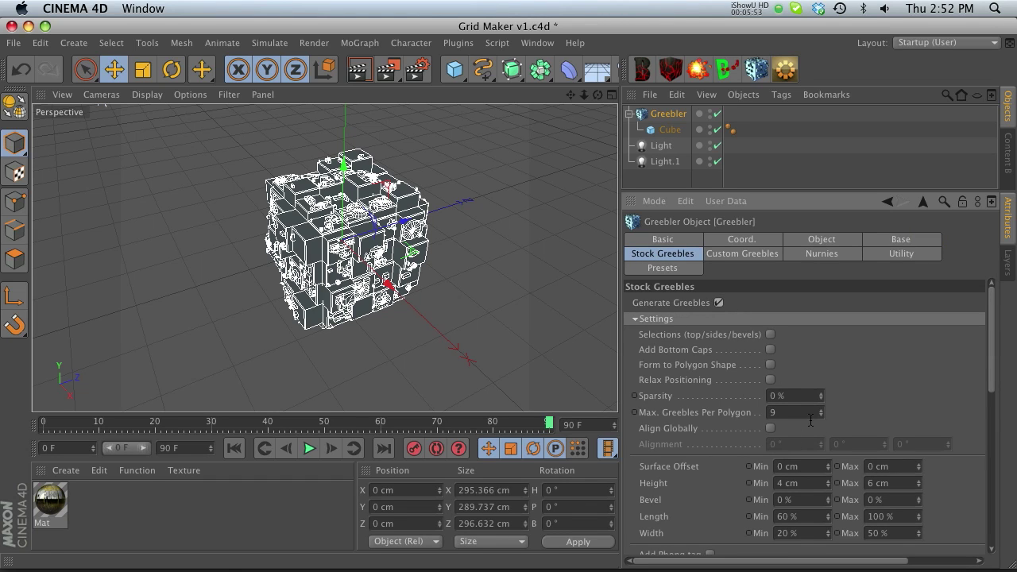
drag(819, 413, 820, 411)
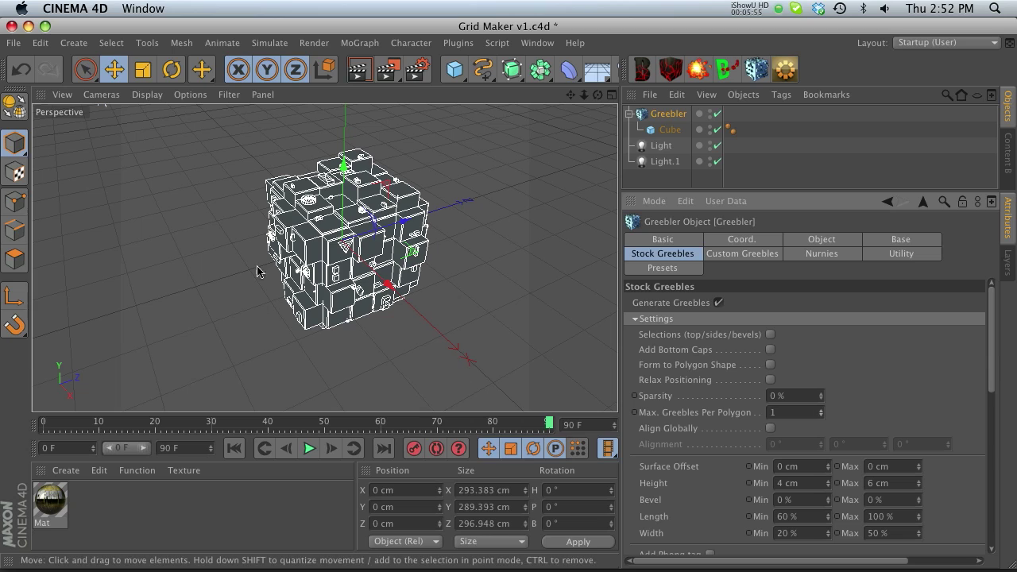
Step: Disable the Greebler object and set the Cube's segments to 3 in X, Y and Z
click(717, 114)
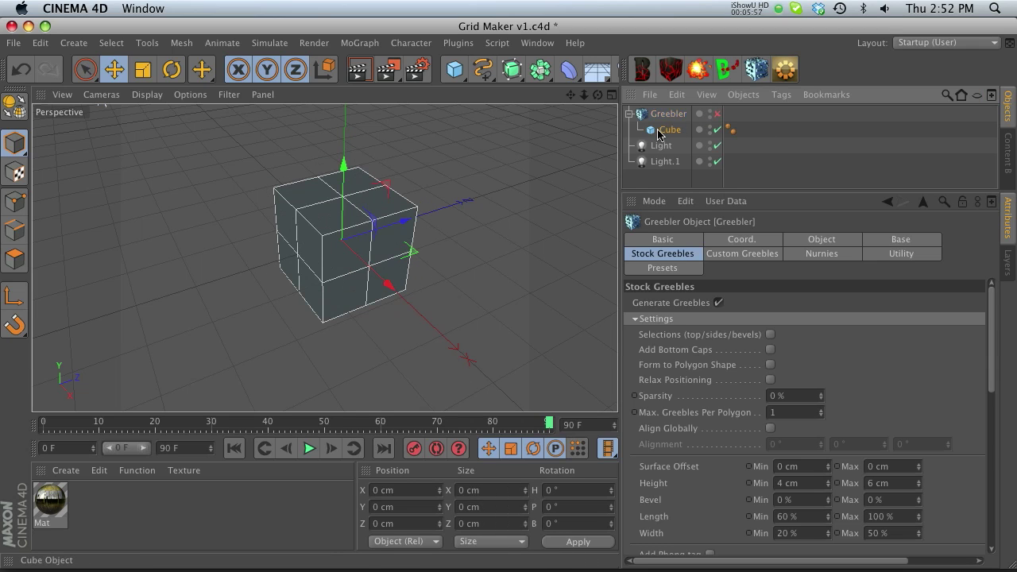
click(669, 131)
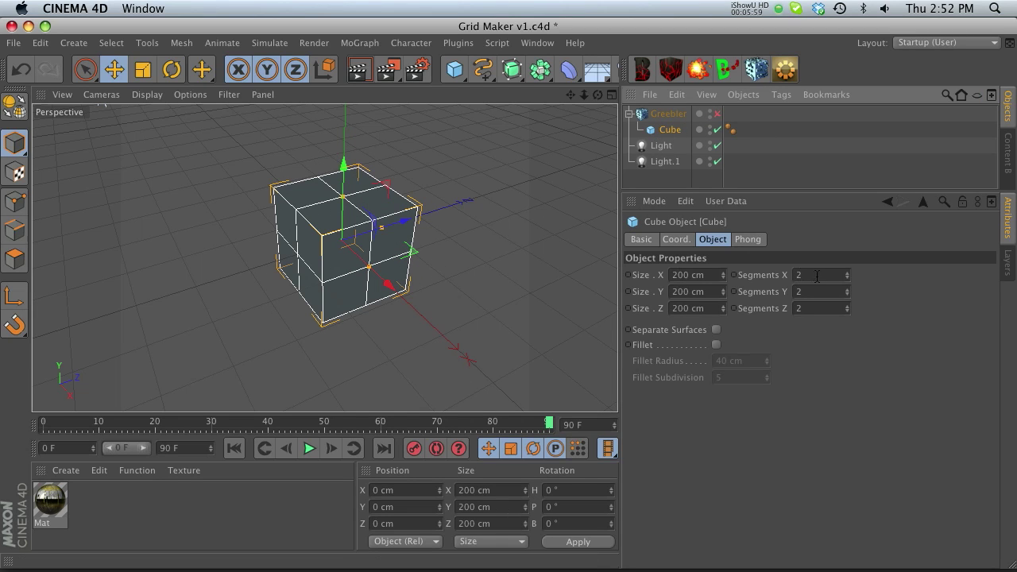
drag(817, 276, 706, 271)
text(3)
key(Tab)
text(3)
key(Tab)
text(3)
key(Return)
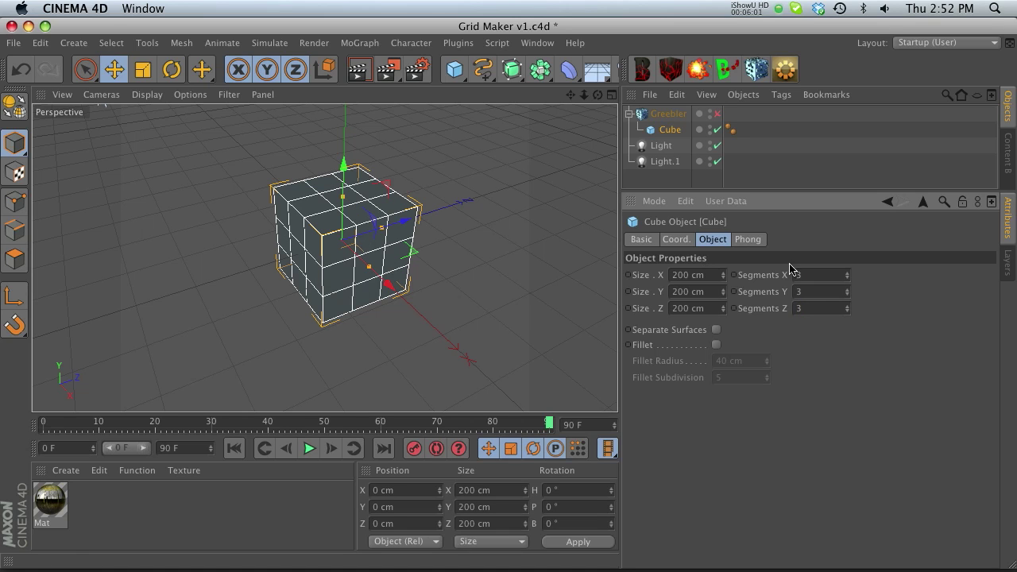
Step: Make the Cube editable and select the centre polygon of its left-facing side with Live Selection in polygon mode
key(c)
scroll(295, 283, up, 3)
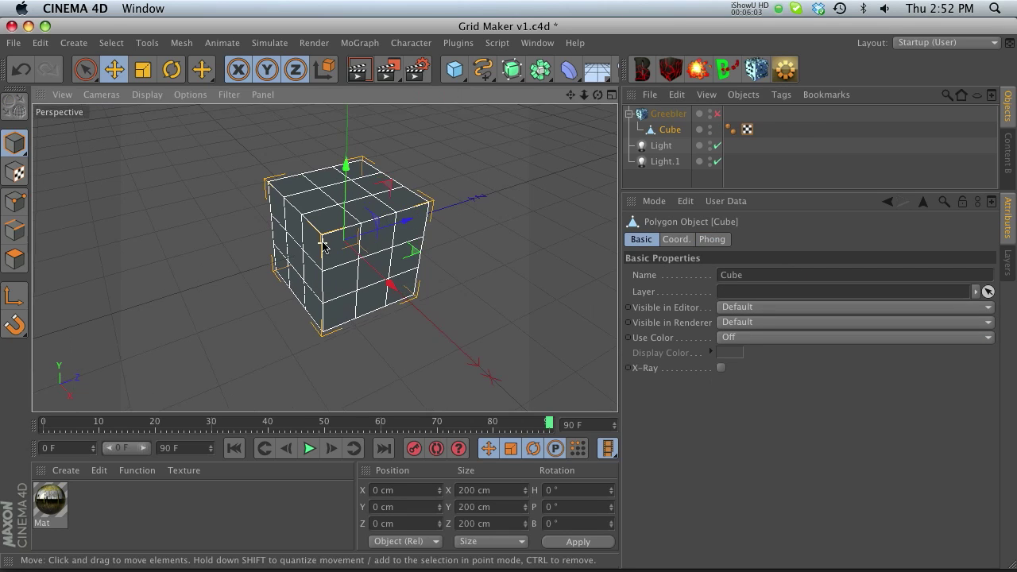
click(15, 259)
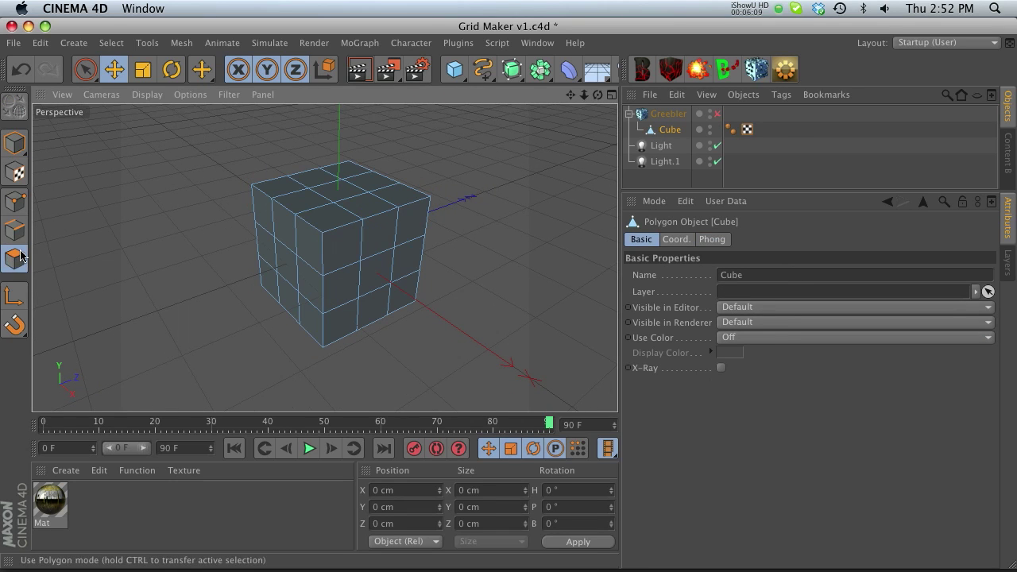
click(87, 69)
click(290, 266)
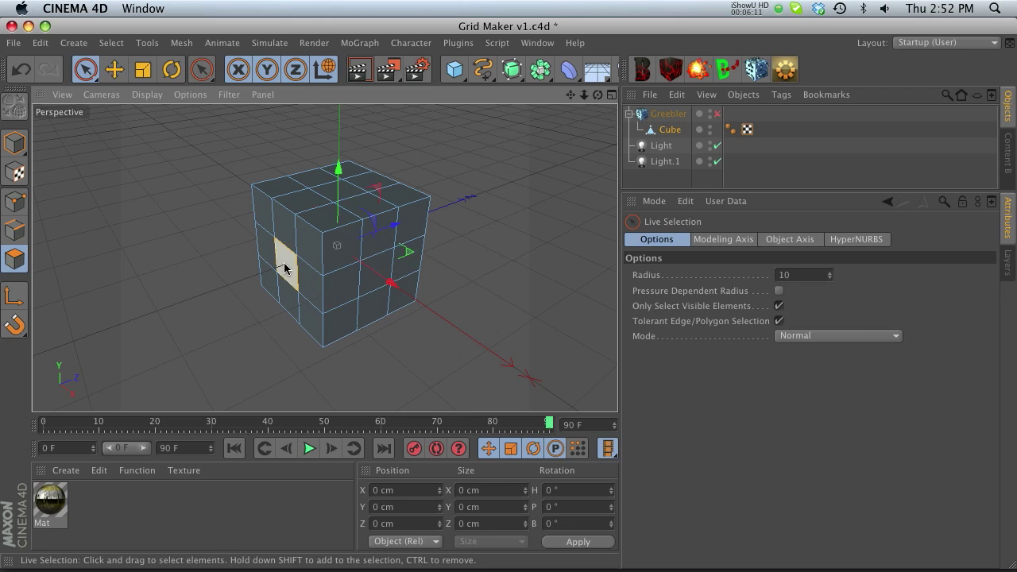
Step: With the Greebler re-enabled, move the Cube's selected polygon to about -274 cm in Z and the adjacent side's centre polygon to about 41 cm in X
click(716, 116)
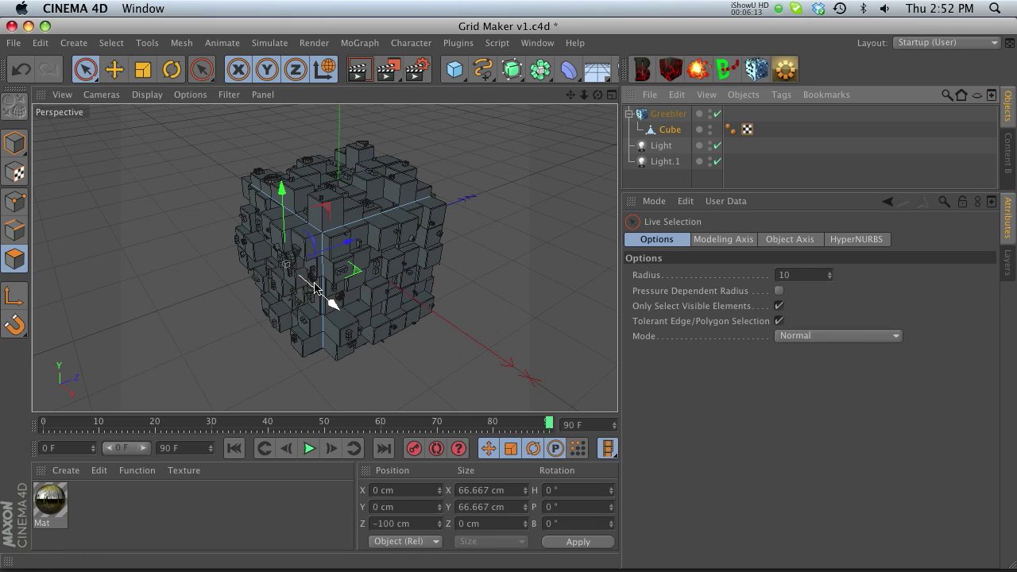
drag(352, 242, 346, 328)
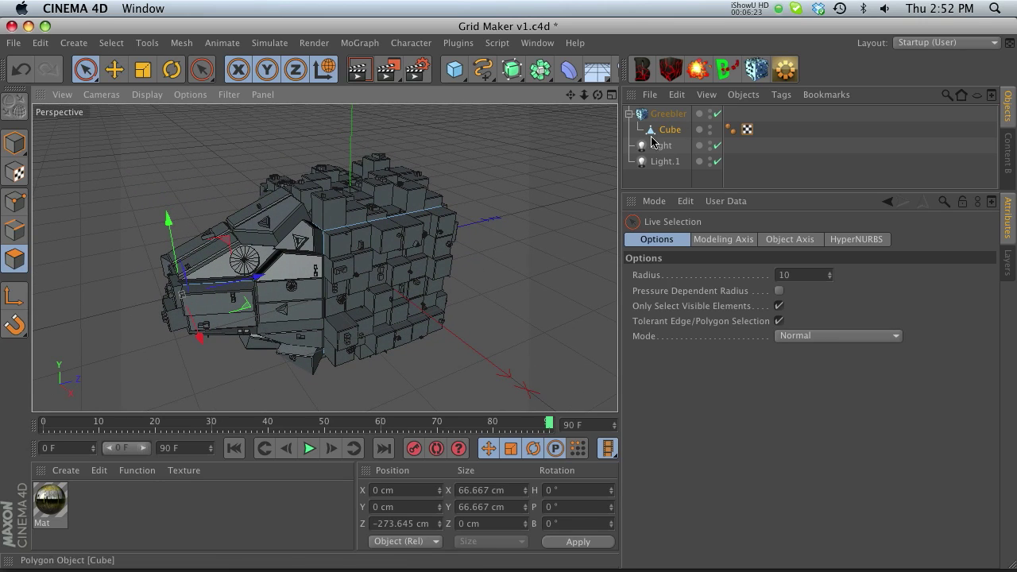
click(384, 279)
drag(436, 323, 497, 318)
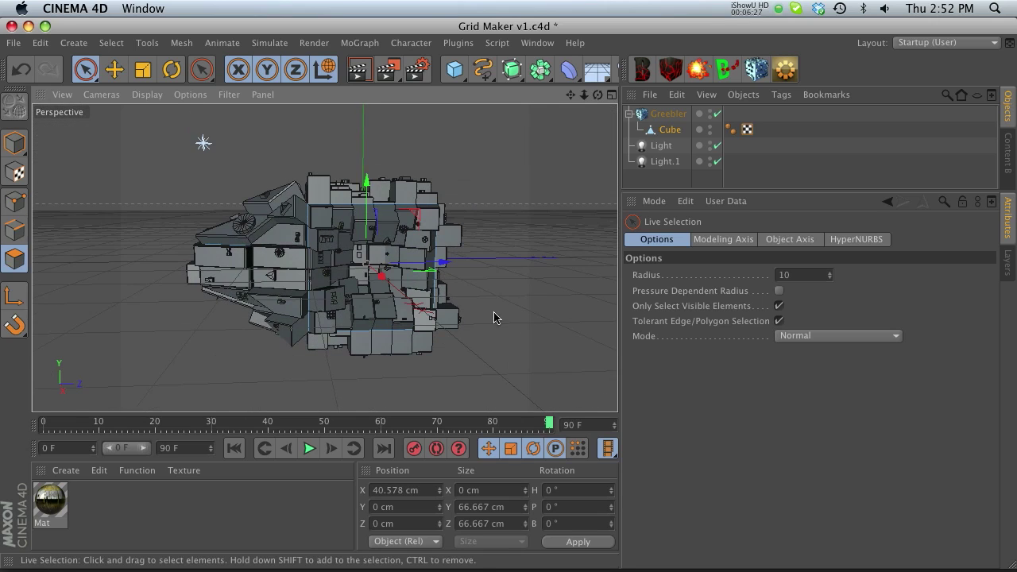
Step: Select two middle-row polygons on the Cube's opposite Z side and pull them out to about 329 cm in Z
drag(572, 96, 567, 109)
alt+drag(355, 254, 536, 267)
click(403, 245)
alt+drag(297, 246, 174, 175)
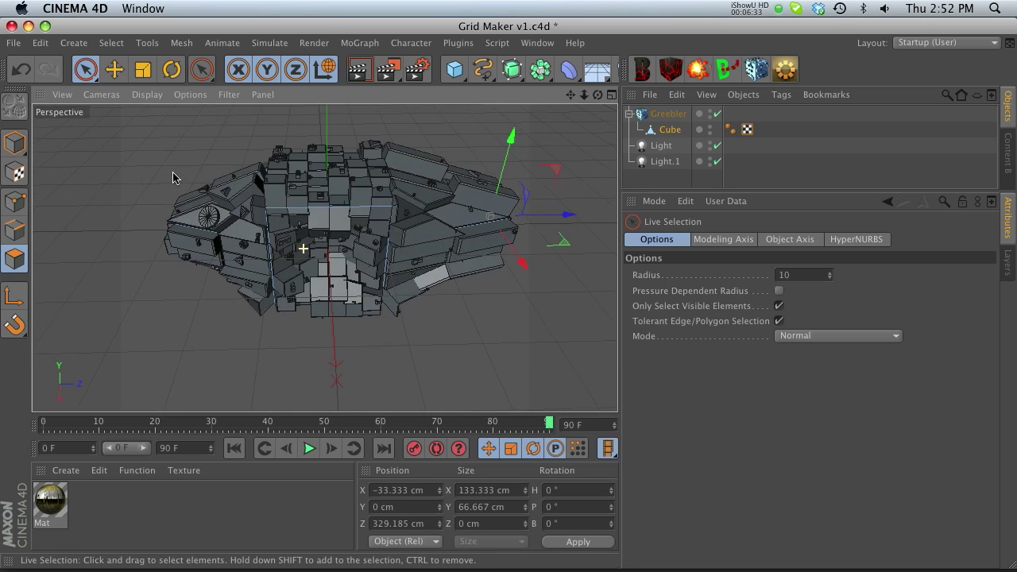
Step: Push two polygons on the Cube's upper face down to about 15 cm in Y and render the view
click(332, 162)
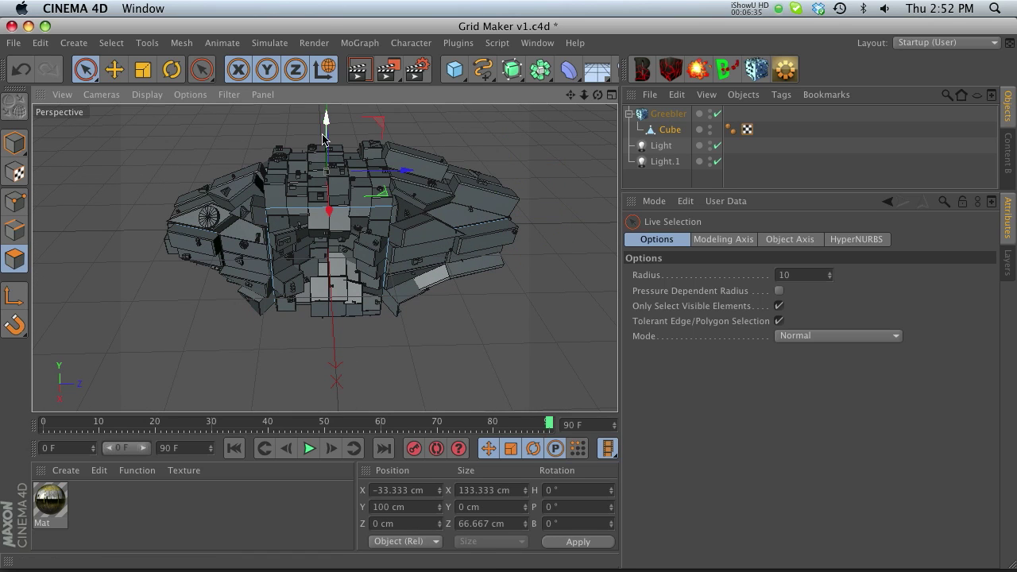
drag(326, 135, 325, 172)
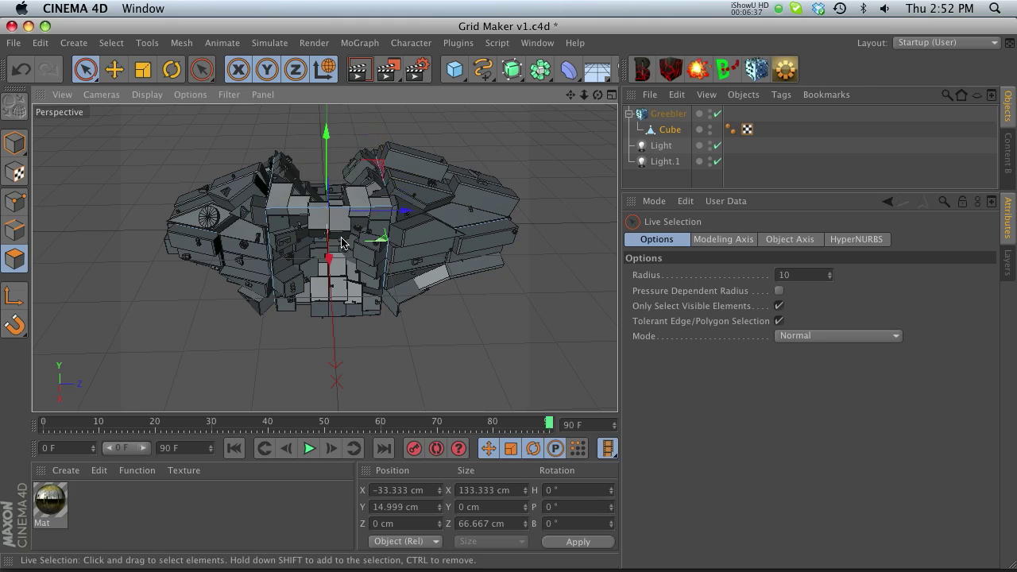
mouse_move(338, 237)
alt+mouse_down()
mouse_move(407, 152)
mouse_move(375, 135)
mouse_move(339, 268)
mouse_move(324, 234)
alt+mouse_up()
drag(571, 96, 509, 298)
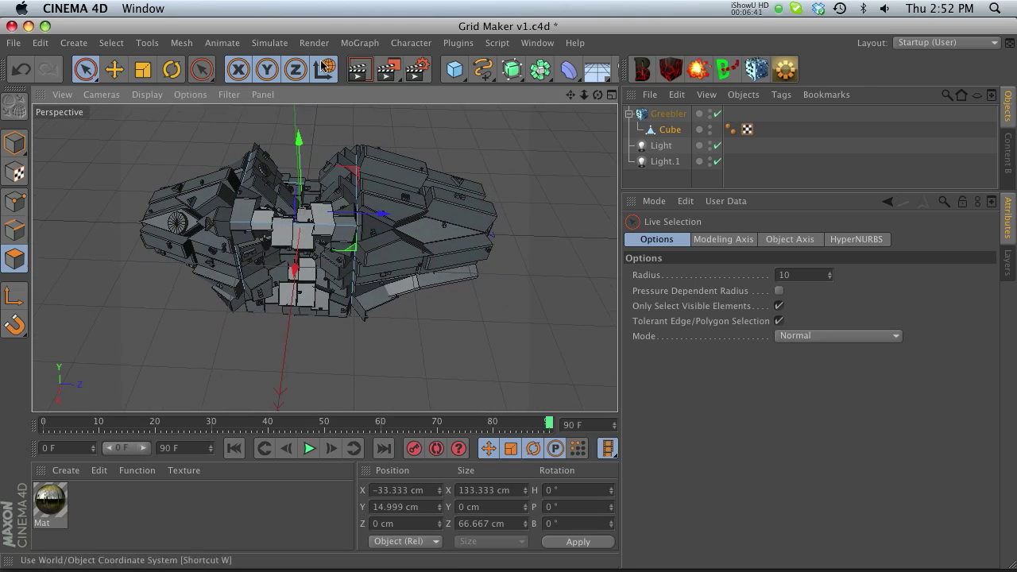
key(ctrl+r)
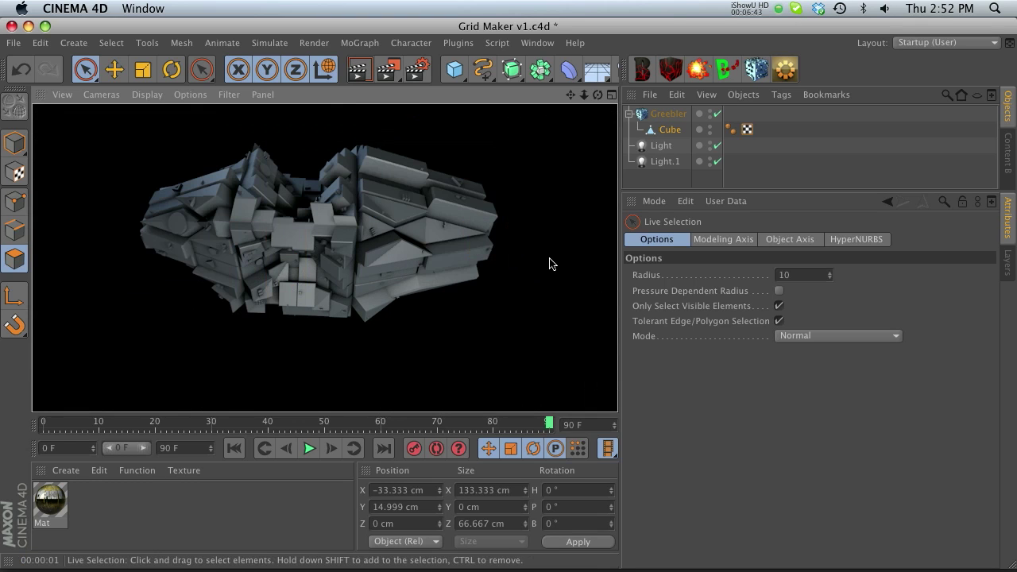
Step: Extend the two polygons on the Cube's positive Z side to about 457 cm and render the view
alt+drag(397, 230, 523, 319)
mouse_move(570, 95)
mouse_down()
mouse_move(509, 292)
mouse_move(439, 294)
mouse_move(581, 301)
mouse_up()
click(428, 267)
alt+drag(362, 280, 193, 341)
key(super+r)
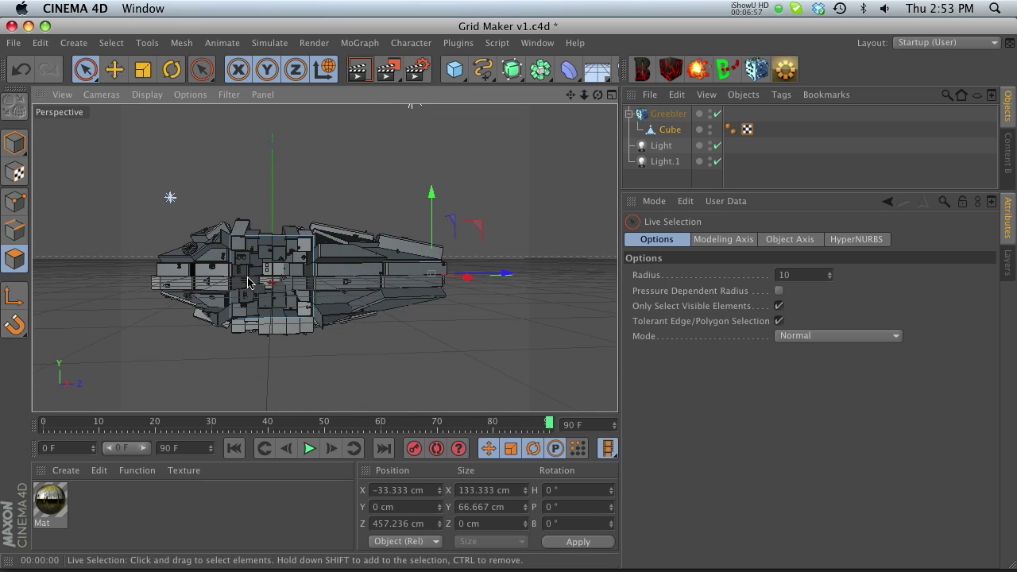
Step: Delete the edited Cube and add a new Cube primitive to the scene
click(668, 129)
key(Delete)
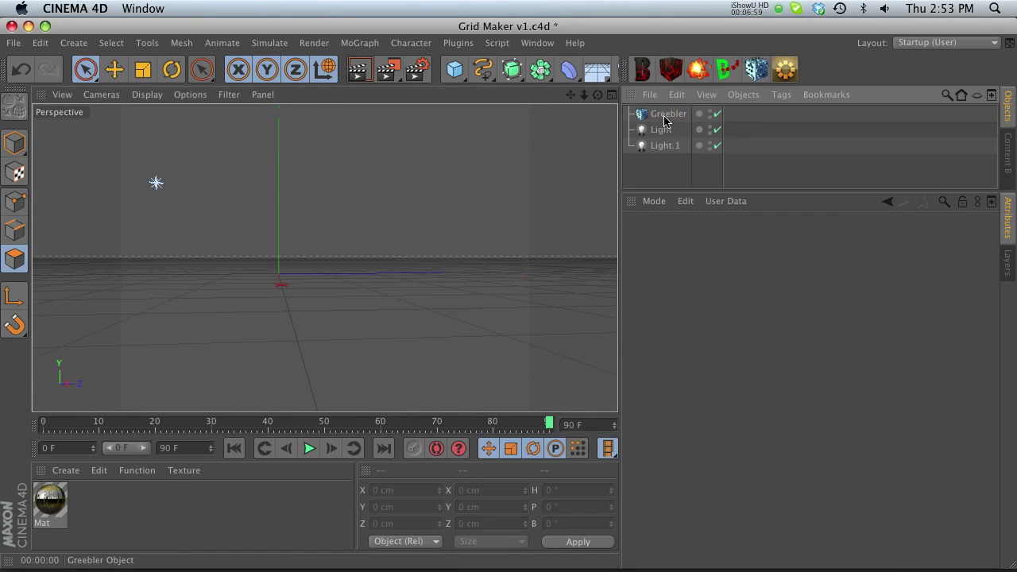
click(664, 119)
click(454, 69)
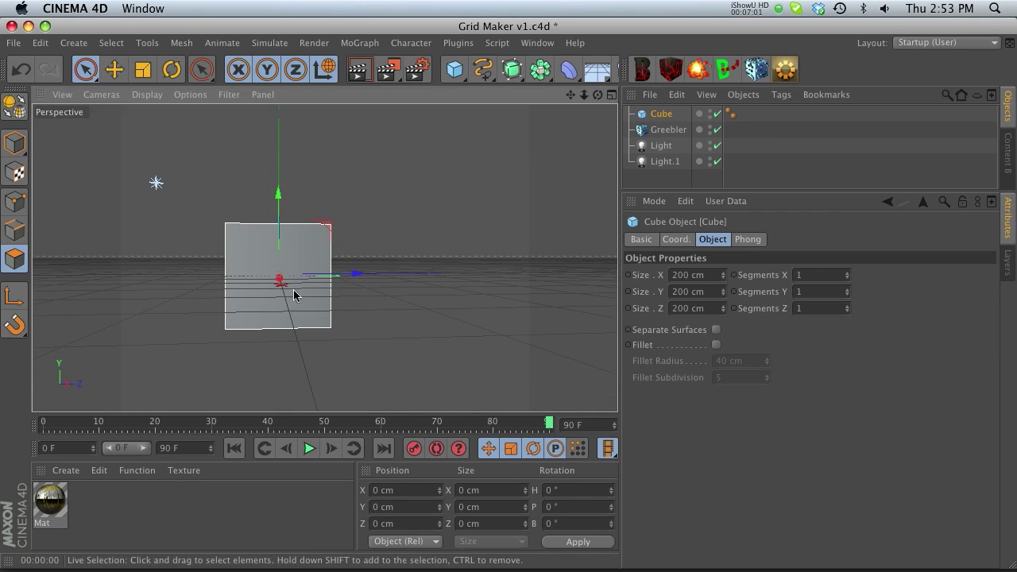
Step: Resize the new Cube in model mode into a thin slab of about 609 × 347 × 23 cm and apply the Mat material
alt+drag(294, 296, 395, 202)
click(15, 143)
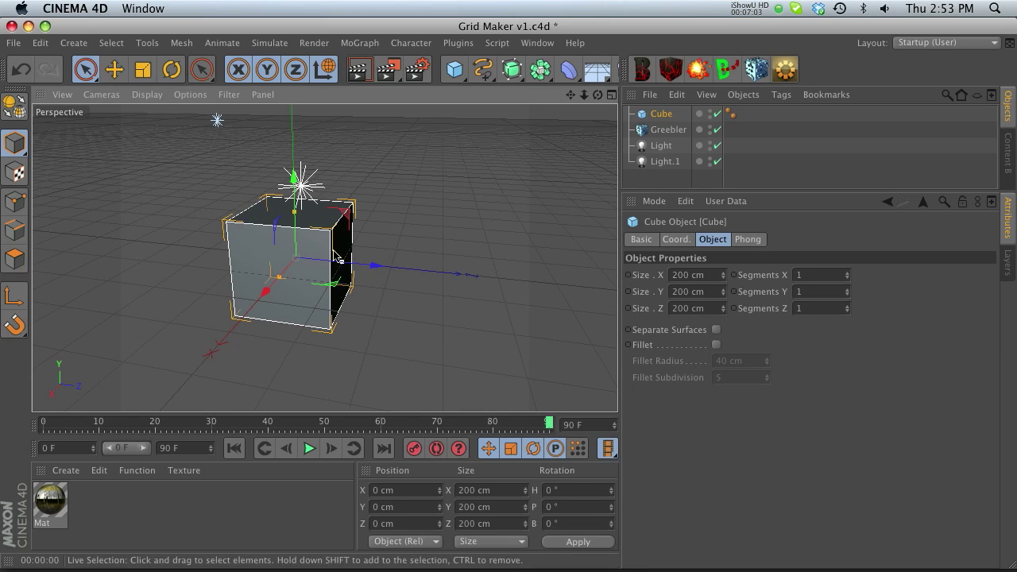
drag(347, 266, 295, 262)
drag(231, 260, 128, 271)
drag(277, 204, 278, 171)
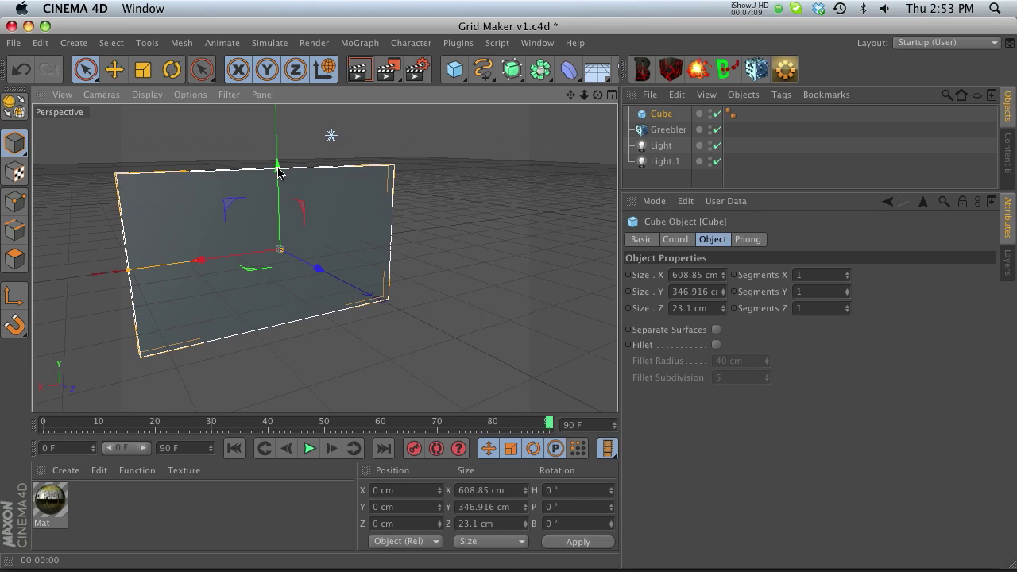
drag(53, 497, 220, 203)
alt+drag(271, 300, 341, 328)
Step: Nest the textured Cube under the existing Greebler object
drag(659, 114, 669, 130)
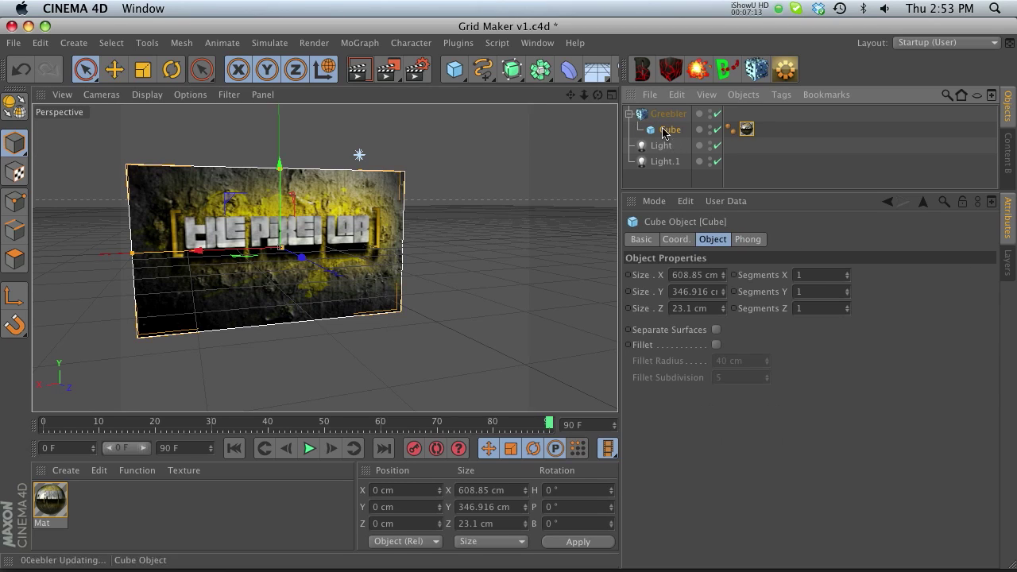
scroll(210, 249, up, 3)
mouse_move(210, 249)
alt+mouse_down()
mouse_move(229, 245)
mouse_move(226, 229)
mouse_move(219, 237)
alt+mouse_up()
Step: Move the Cube out of the Greebler hierarchy and delete the old Greebler object
drag(661, 131, 664, 108)
click(662, 129)
key(Delete)
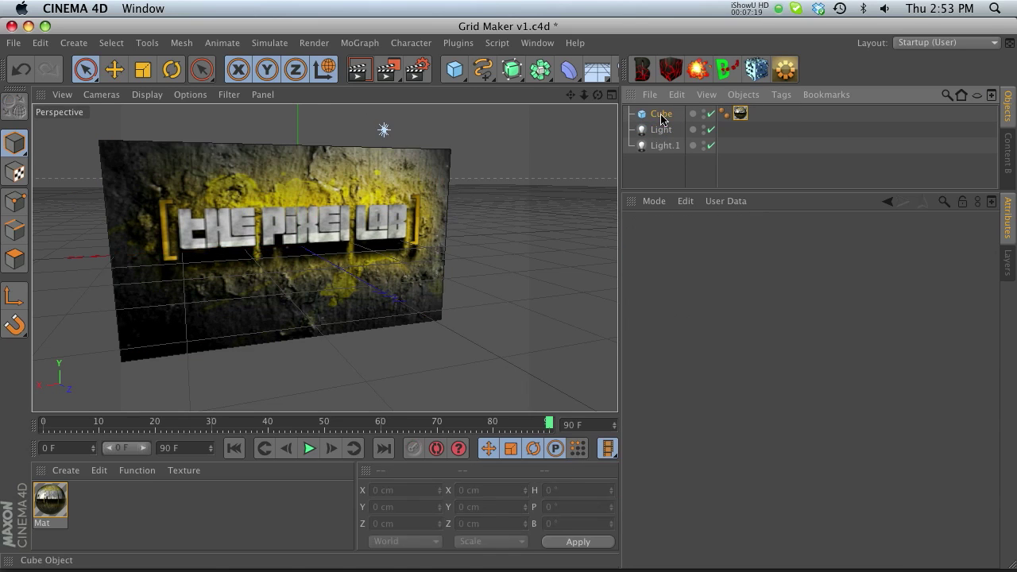
Step: Add a fresh Greebler object from the Greebler plugin and nest the Cube under it
click(661, 115)
click(459, 43)
mouse_move(576, 89)
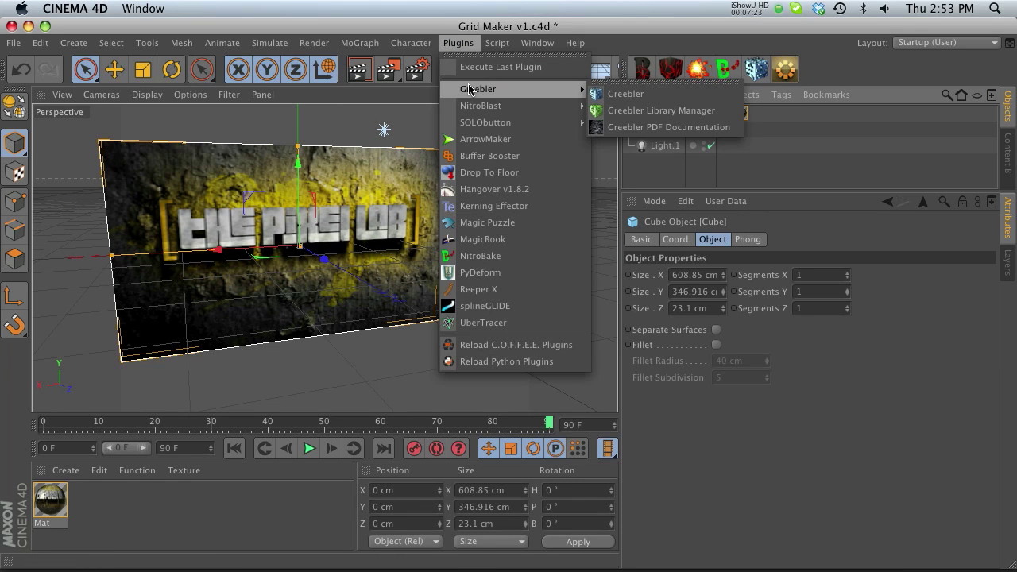
click(647, 94)
drag(664, 115, 661, 115)
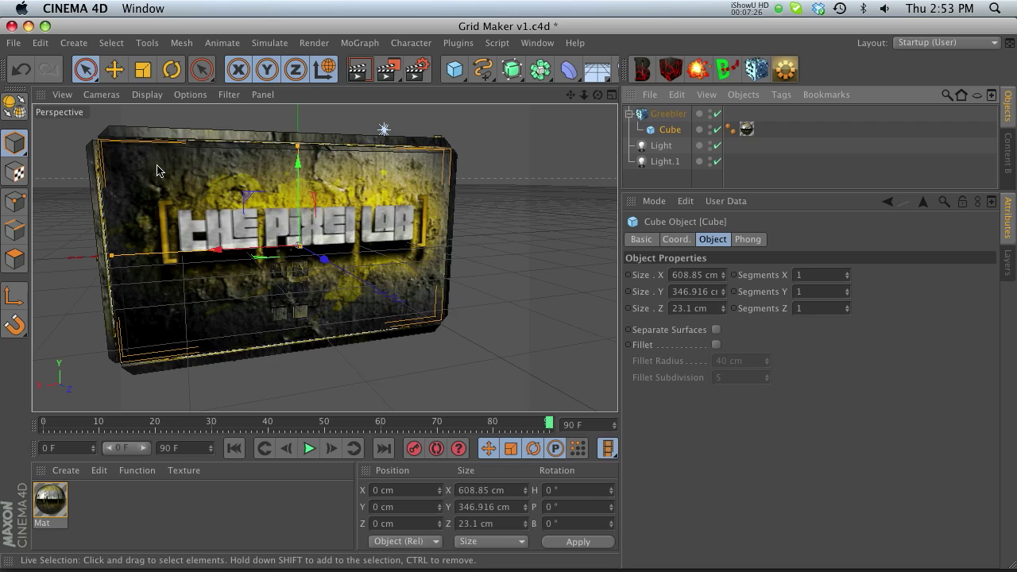
Step: Set the Cube's segments to 2 in X and Y
alt+drag(156, 161, 106, 172)
drag(566, 96, 605, 95)
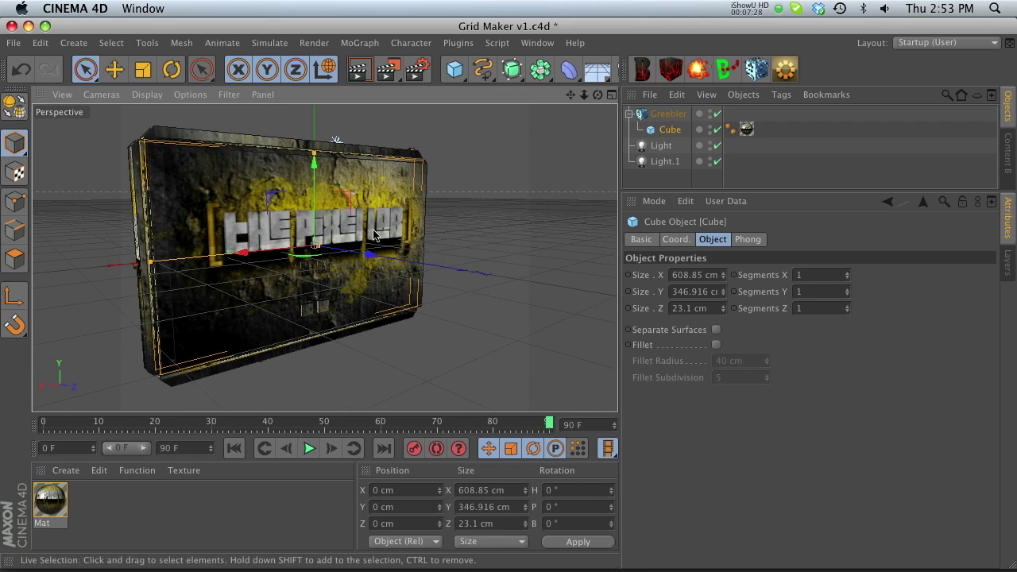
alt+drag(232, 272, 240, 281)
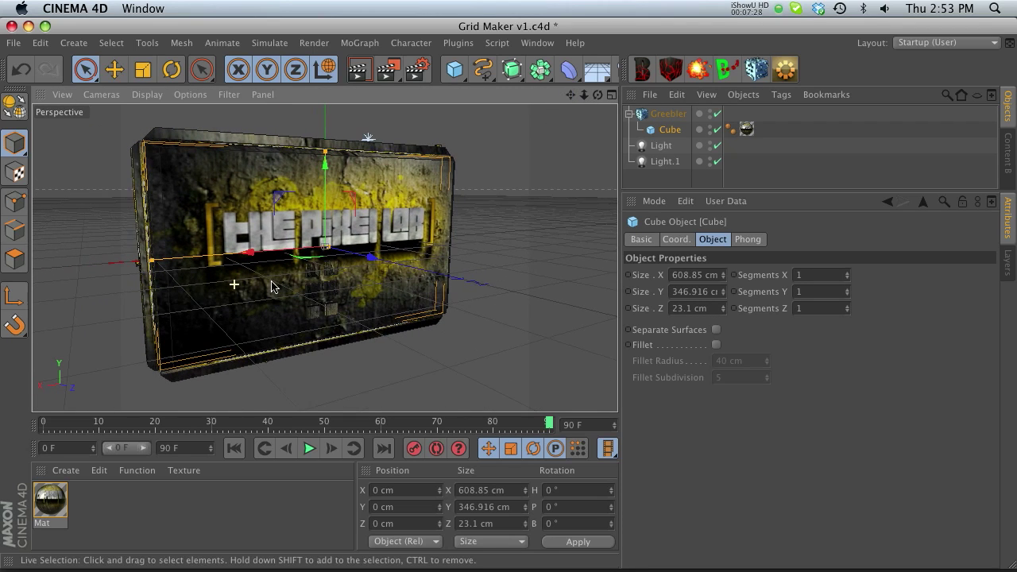
click(845, 273)
click(845, 289)
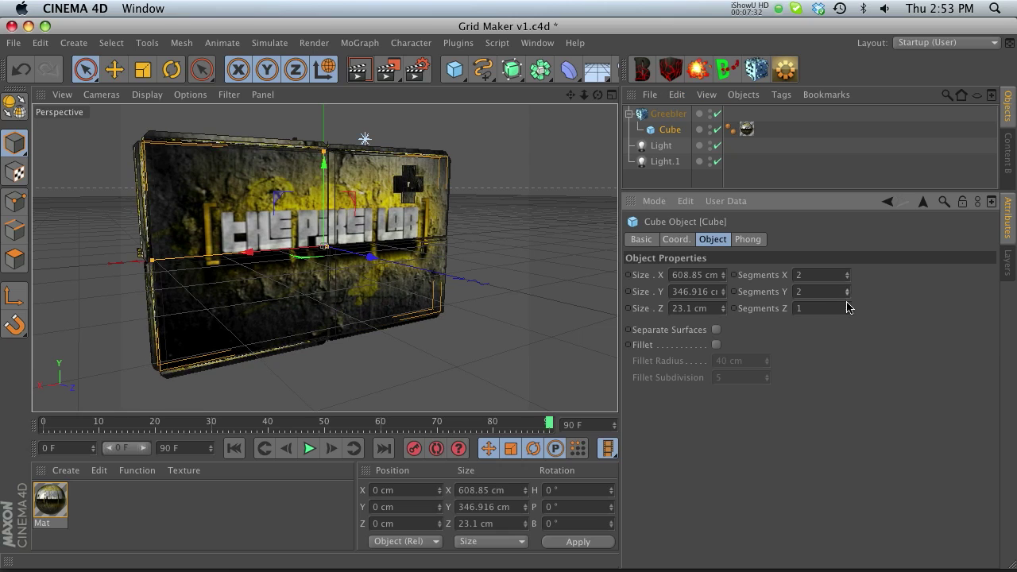
Step: Turn off stock greeble generation on the new Greebler and render the view
click(667, 114)
click(718, 302)
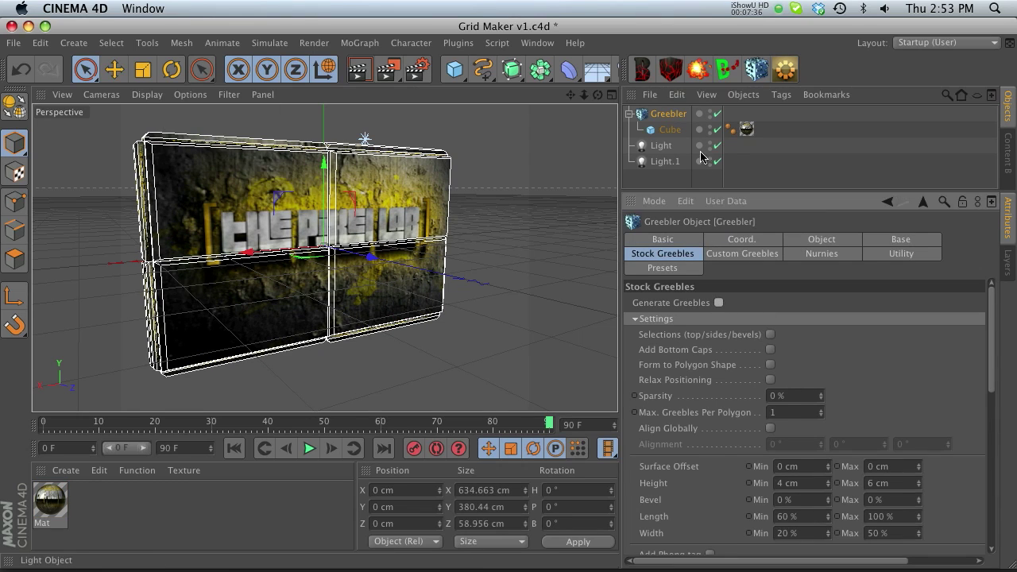
key(ctrl+r)
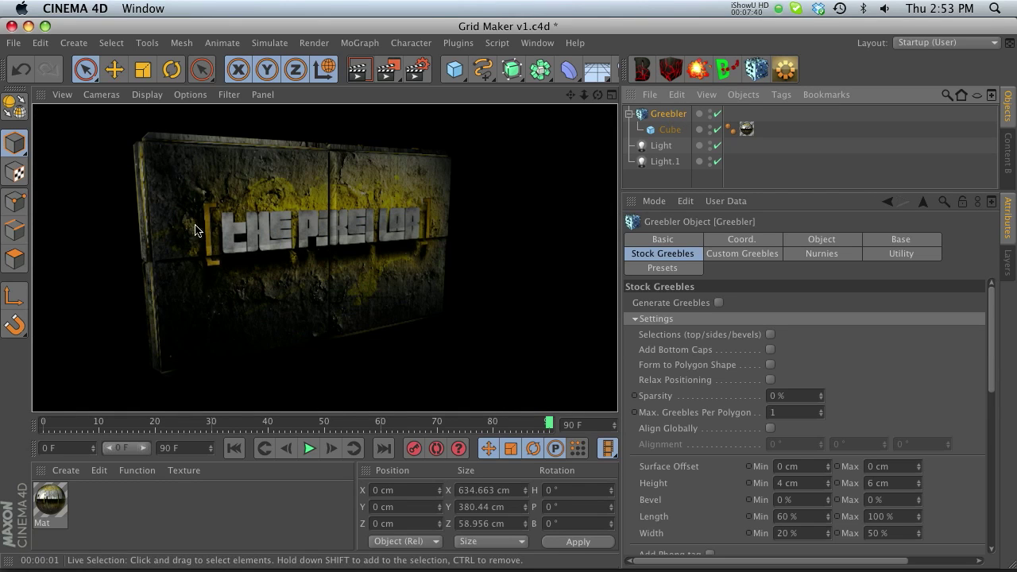
Step: Set the Greebler's Subdivision to 2 and render the view
click(671, 109)
click(817, 240)
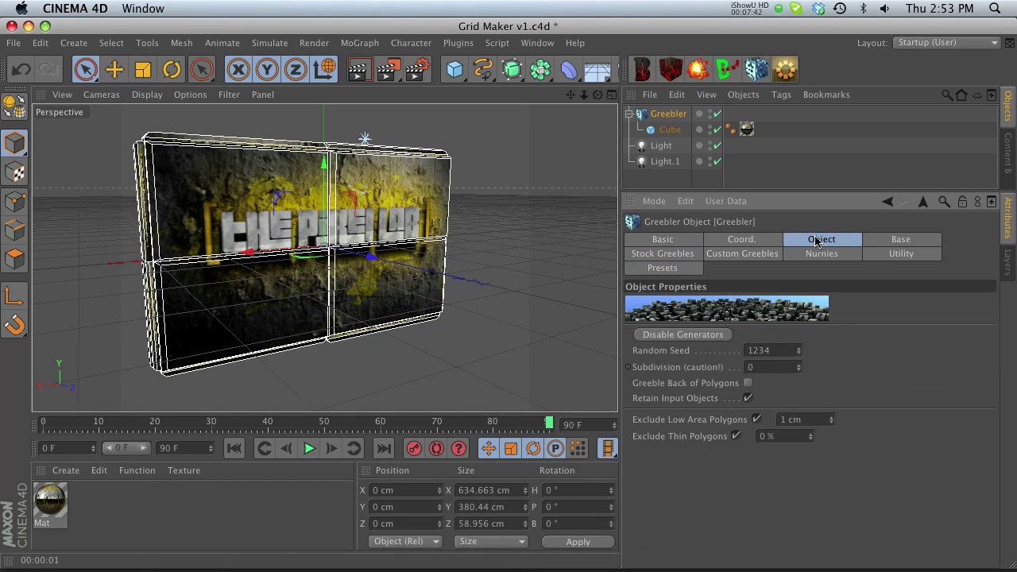
click(799, 364)
click(799, 363)
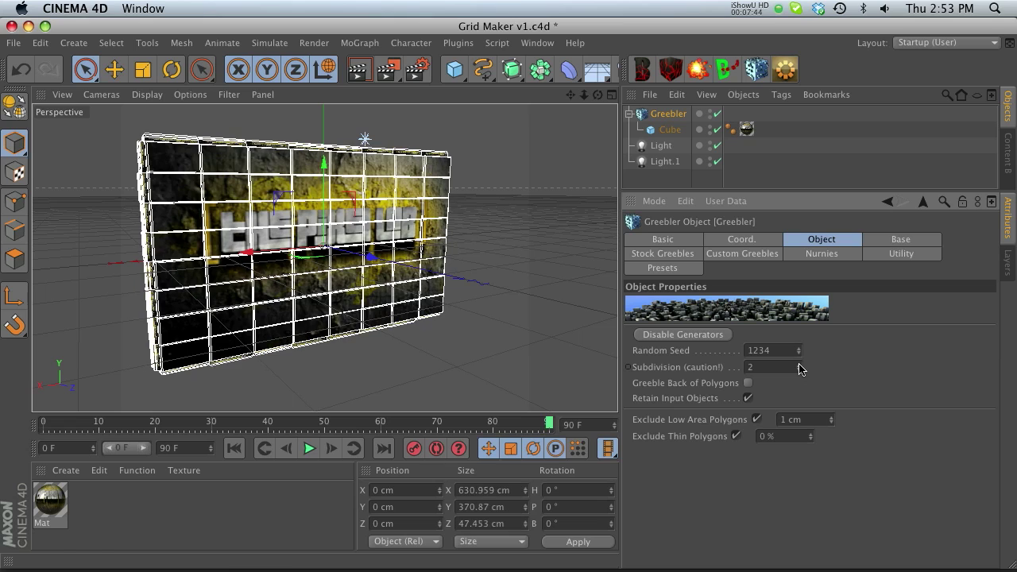
click(358, 72)
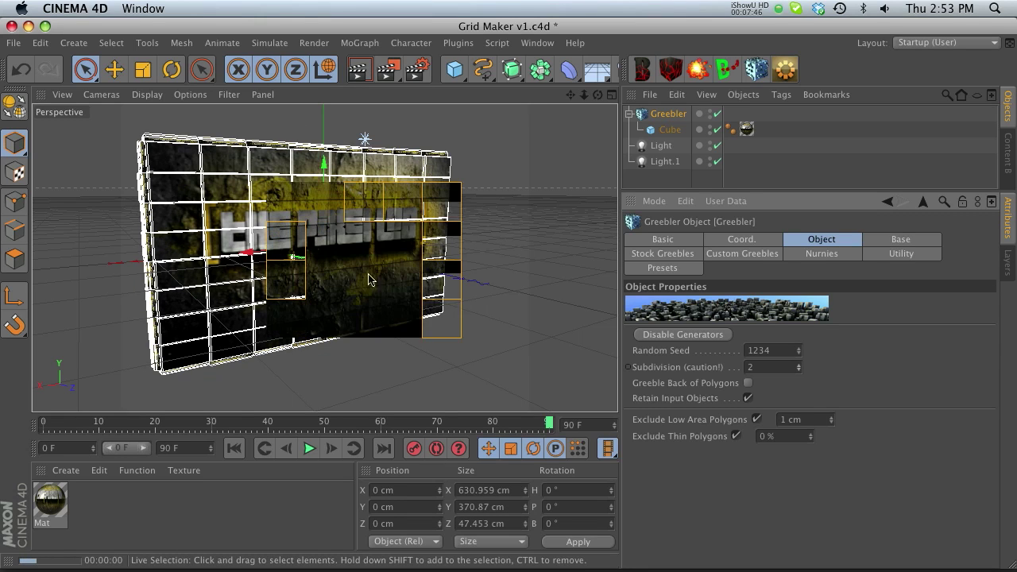
click(143, 263)
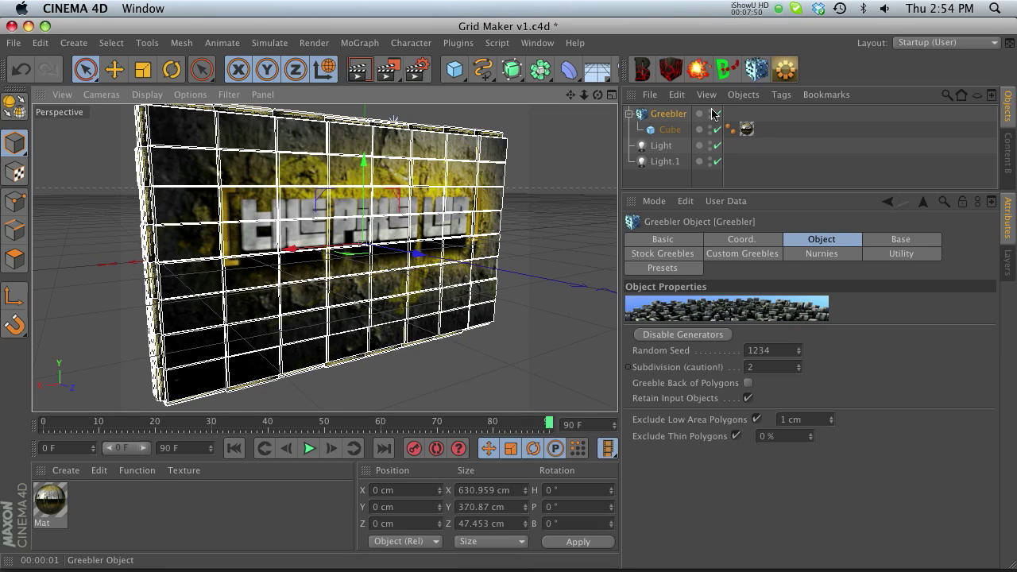
Step: Disable the Greebler and set the Cube's segments to 3 in X, Y and Z
click(716, 113)
click(695, 131)
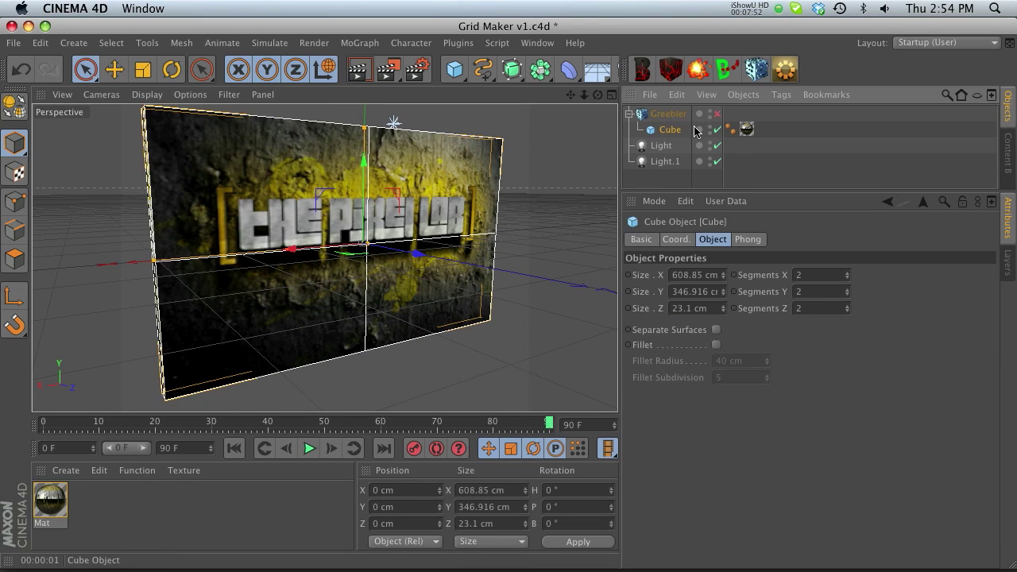
click(803, 294)
text(3)
key(Tab)
text(3)
key(Tab)
text(3)
key(Return)
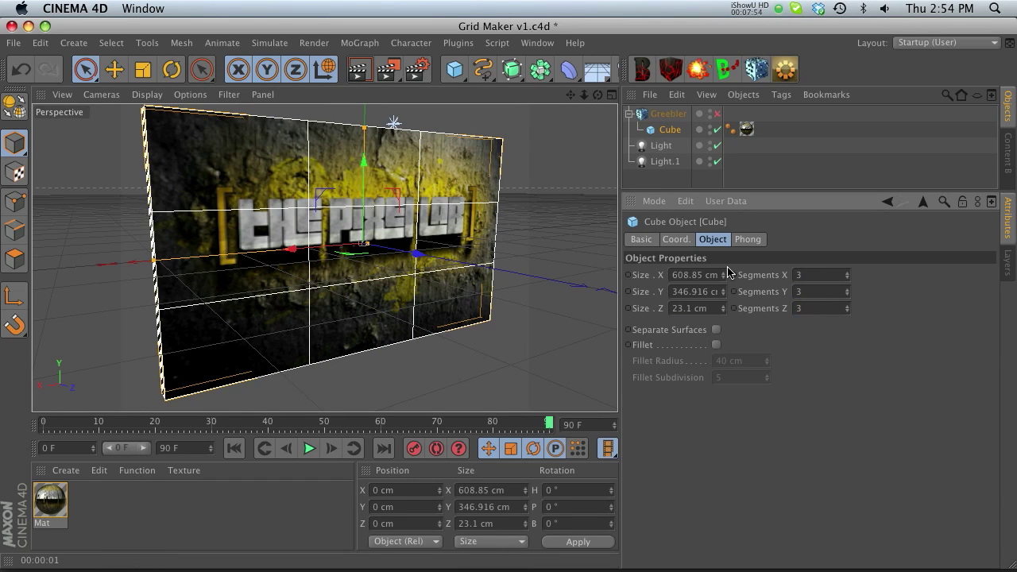
Step: Make the Cube editable and select the middle row of polygons across its large textured face in polygon mode
key(c)
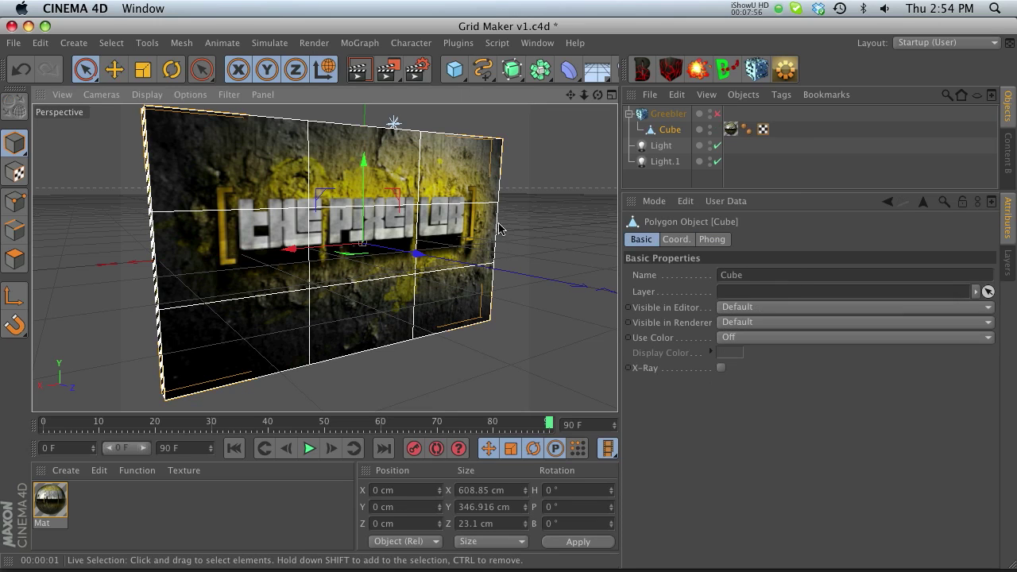
click(14, 259)
drag(198, 262, 444, 250)
Step: Re-enable the Greebler and pull the selected middle row of polygons out to about 119 cm in Z
click(717, 114)
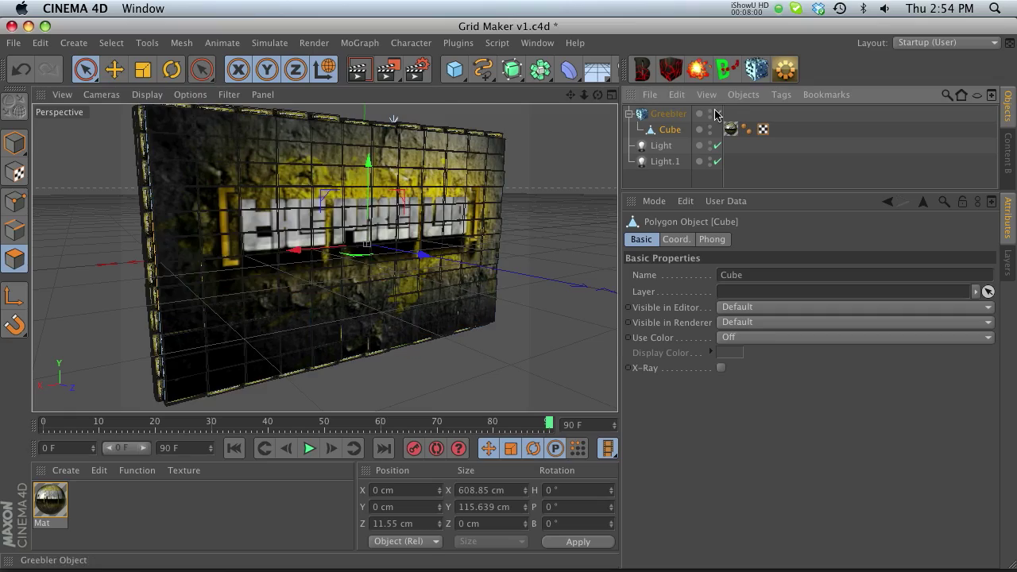
drag(421, 254, 484, 271)
alt+drag(413, 279, 409, 286)
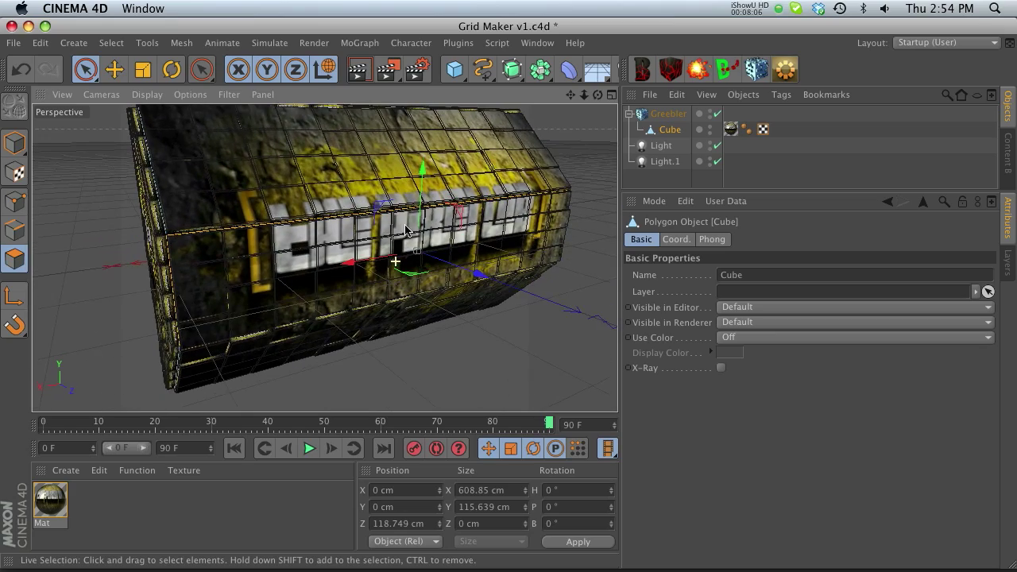
alt+drag(334, 206, 333, 211)
Step: Adjust the Greebler's Base settings to give the base blocks uneven heights
click(668, 114)
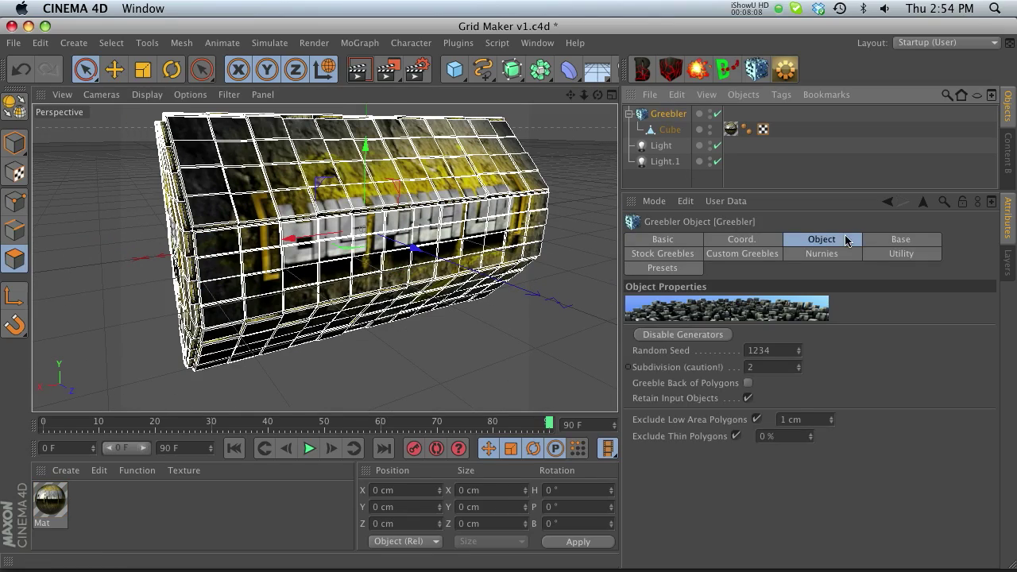
click(912, 239)
drag(789, 386, 792, 387)
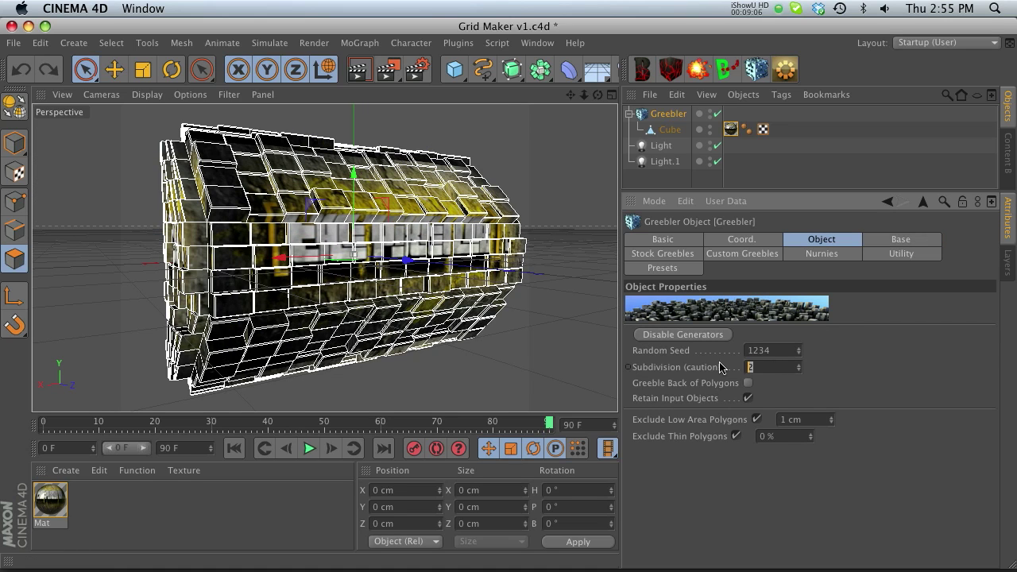
Step: Set the Greebler's Subdivision to 1 and render the view
text(1)
key(Return)
scroll(384, 266, up, 2)
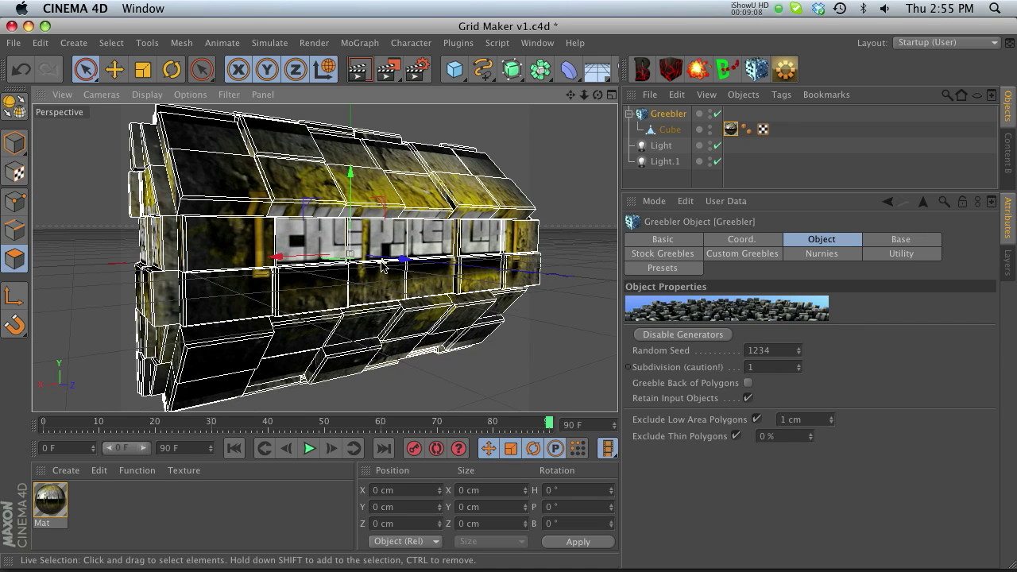
click(362, 70)
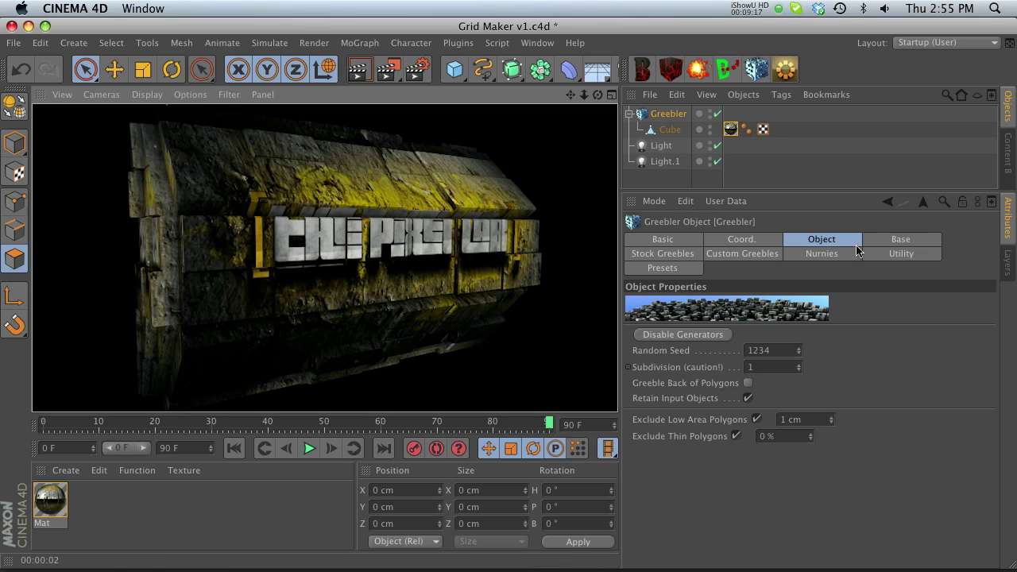
Step: Check the Greebler's Stock Greebles settings and render the textured logo slab from an angled side view
click(693, 255)
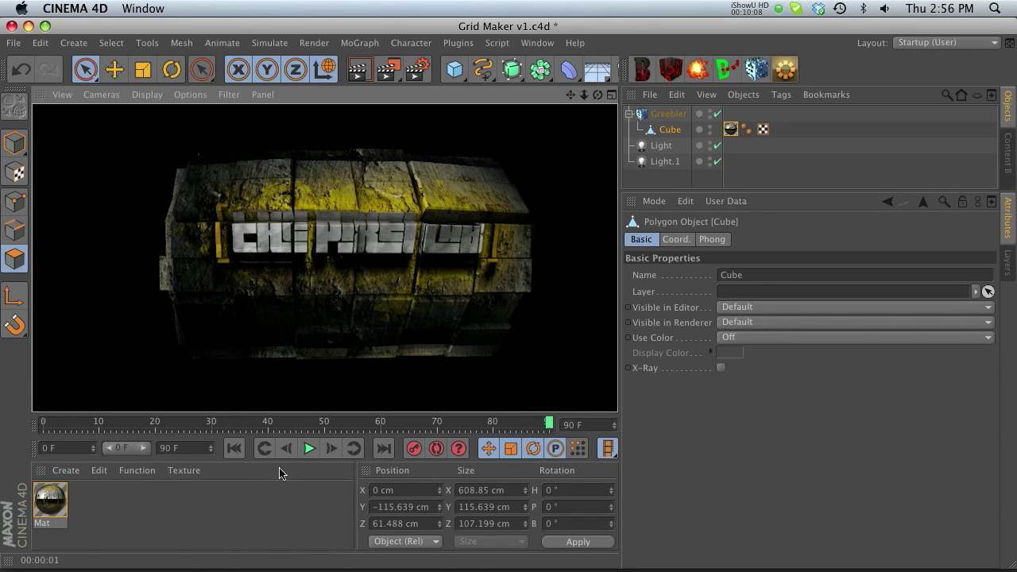
alt+drag(349, 264, 204, 252)
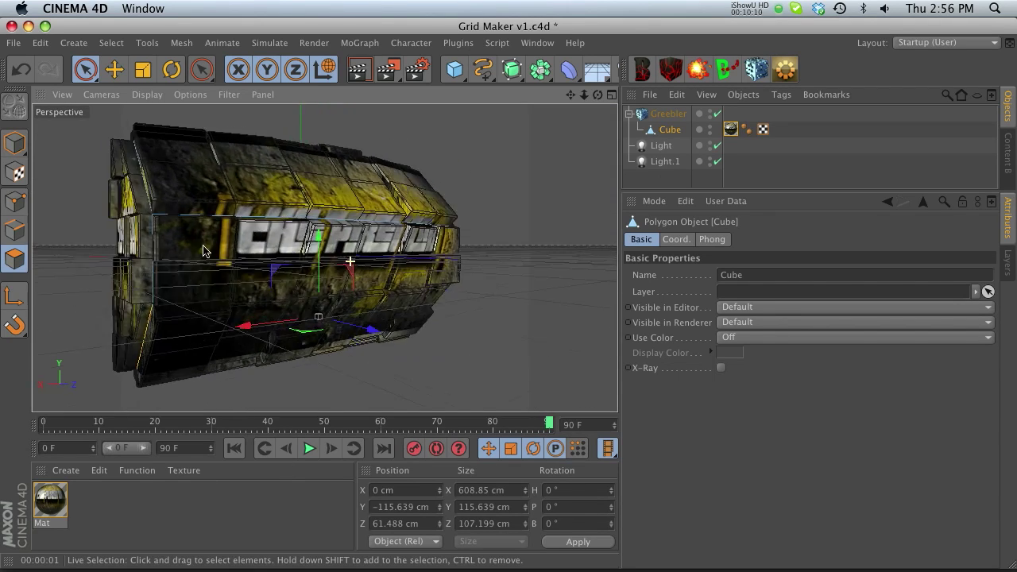
drag(570, 97, 620, 99)
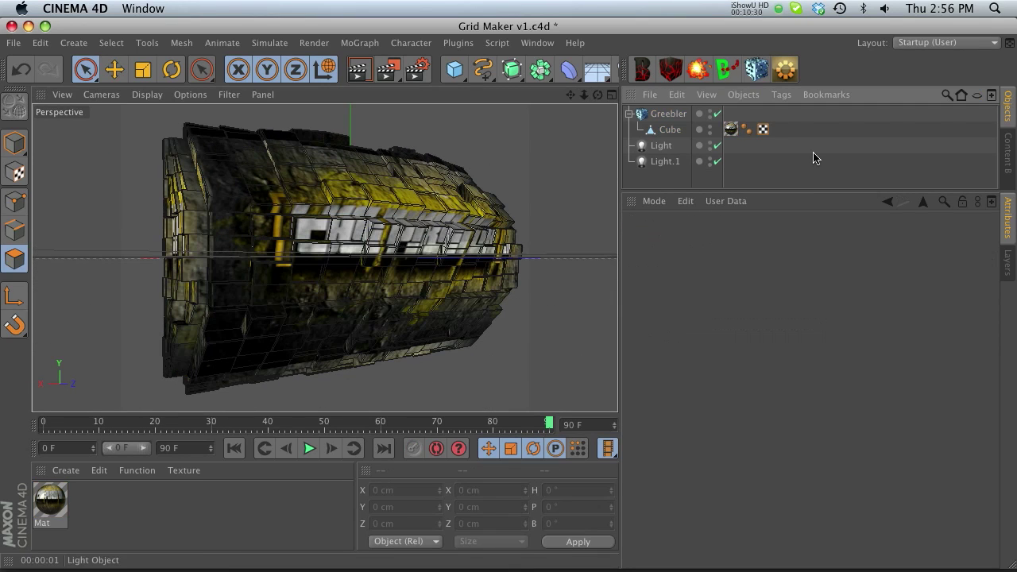
key(super+r)
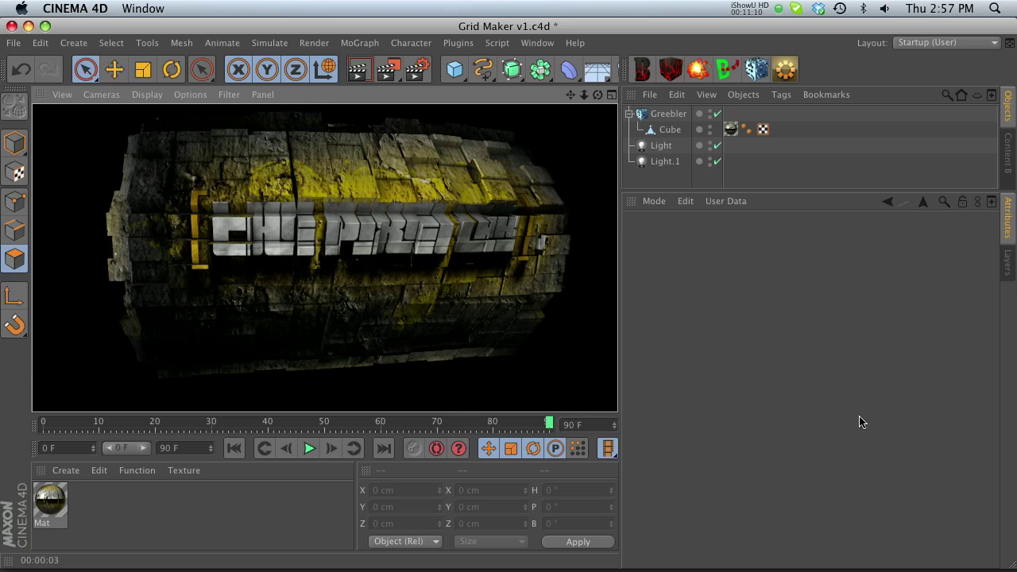
Step: Render the whole greebled logo slab smaller in frame, from a nearly frontal view
alt+drag(452, 263, 433, 263)
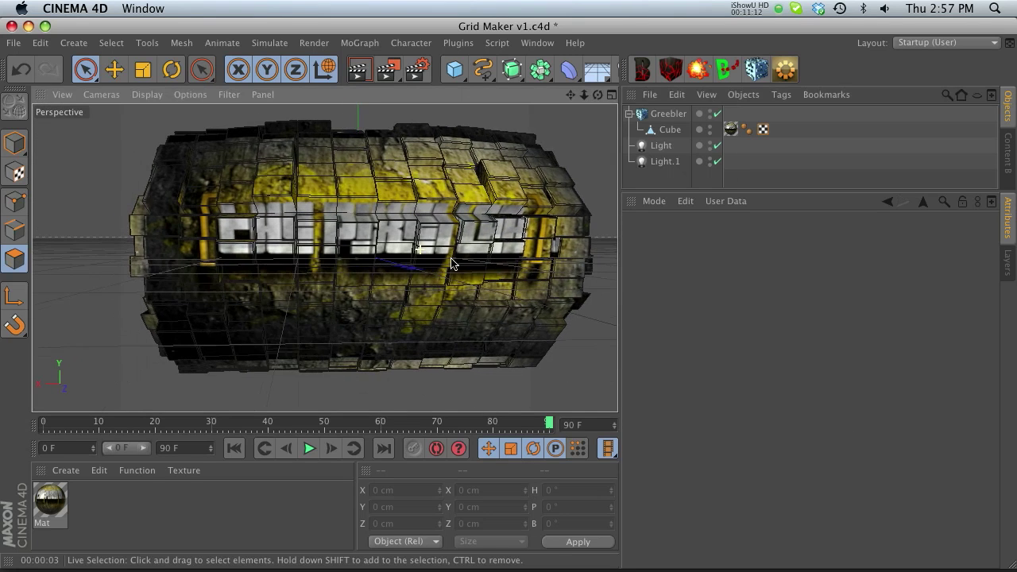
scroll(451, 264, down, 4)
drag(570, 94, 527, 93)
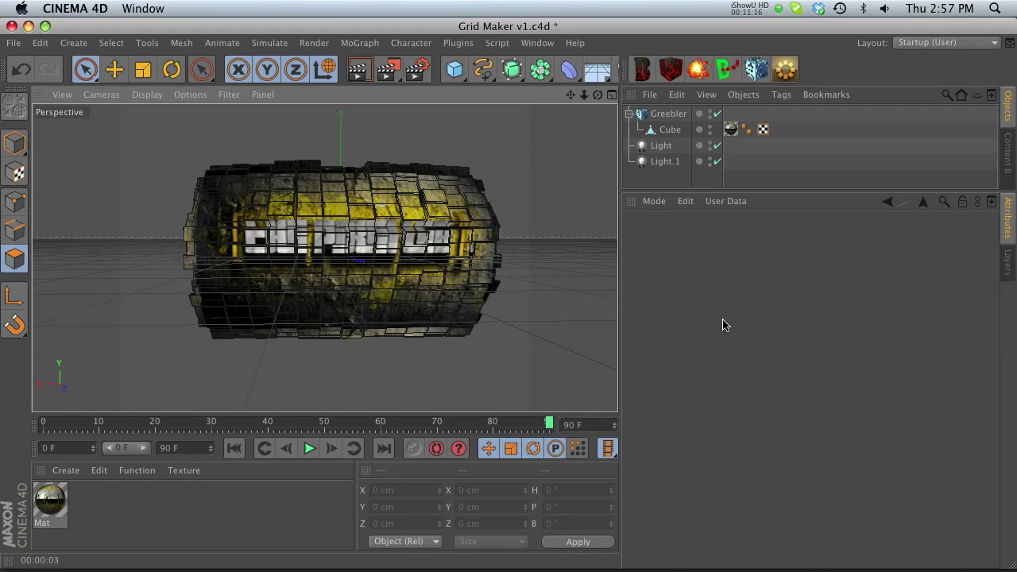
click(357, 70)
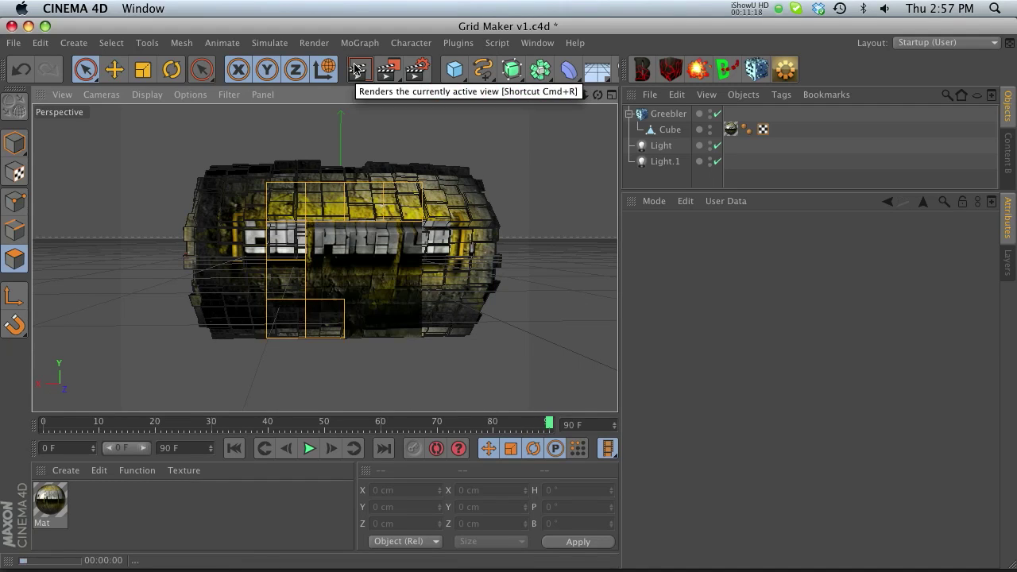